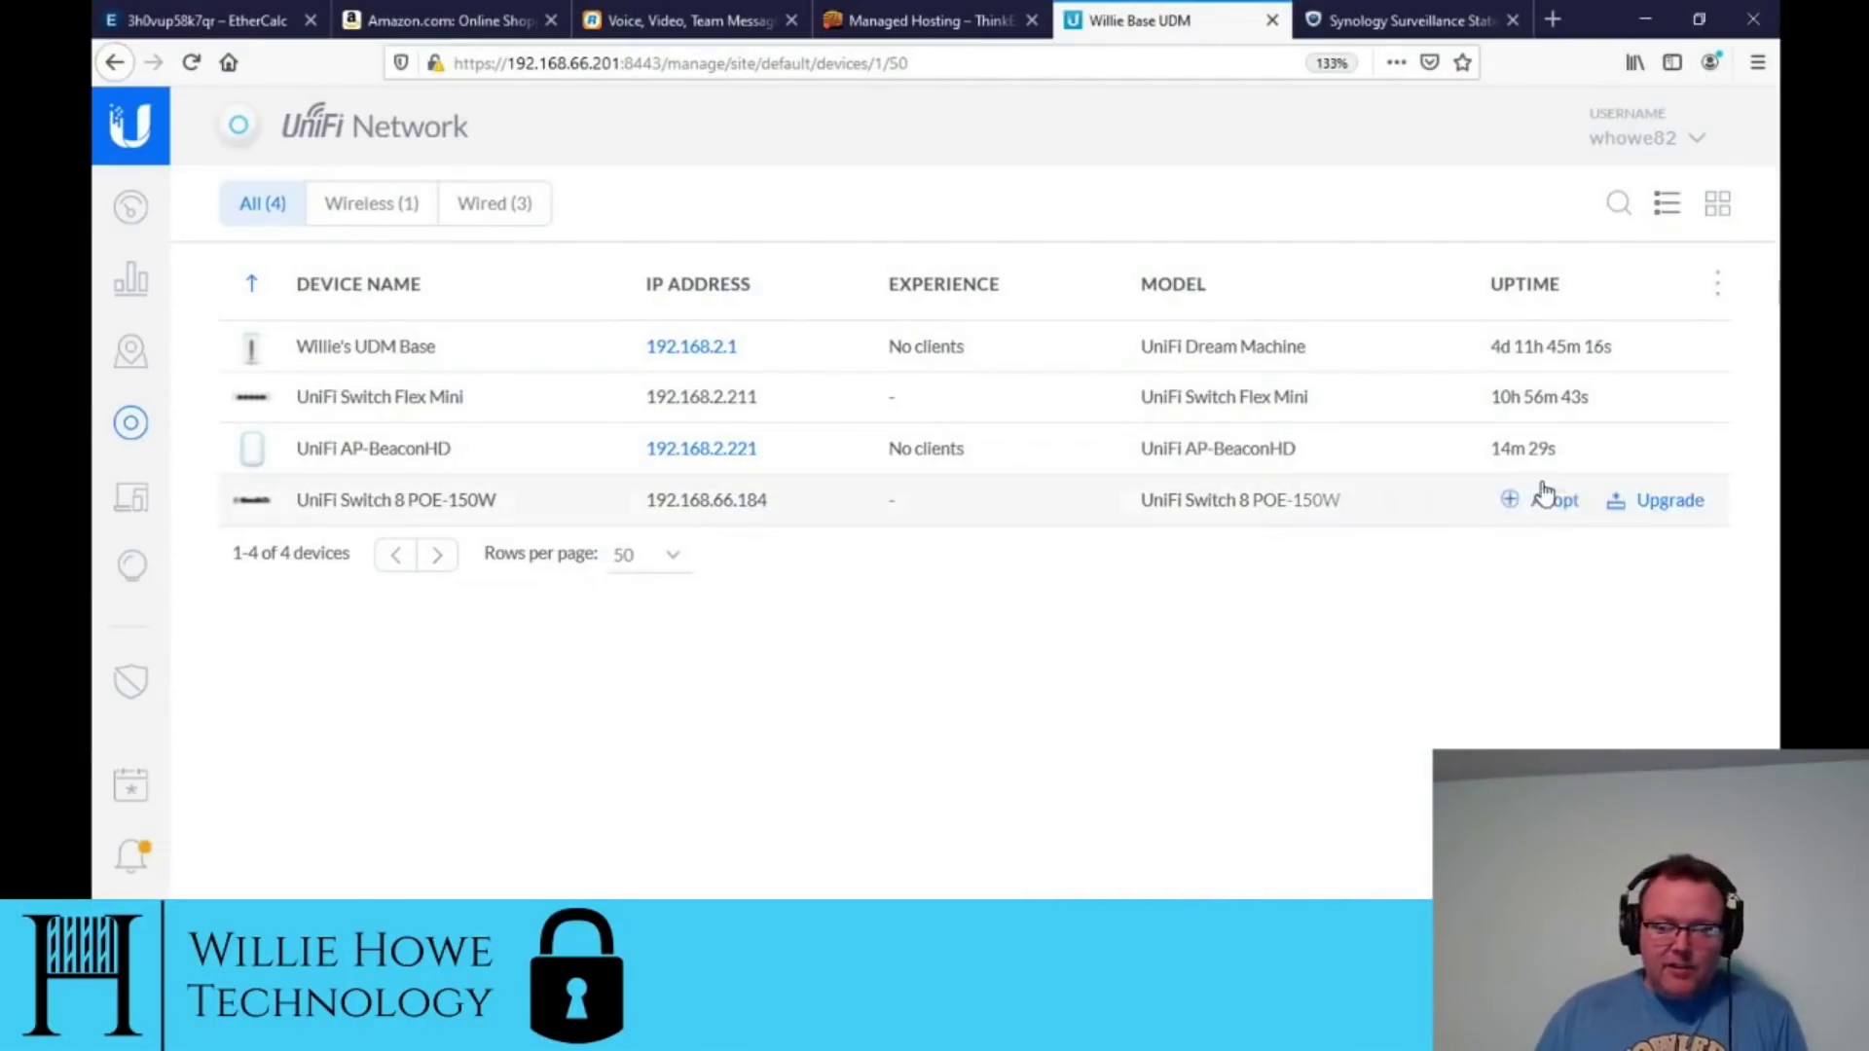
Step: Upgrade the firmware of the UniFi AP-BeaconHD at 192.168.2.221
{"action": "mouse_move", "coordinate": [1660, 465]}
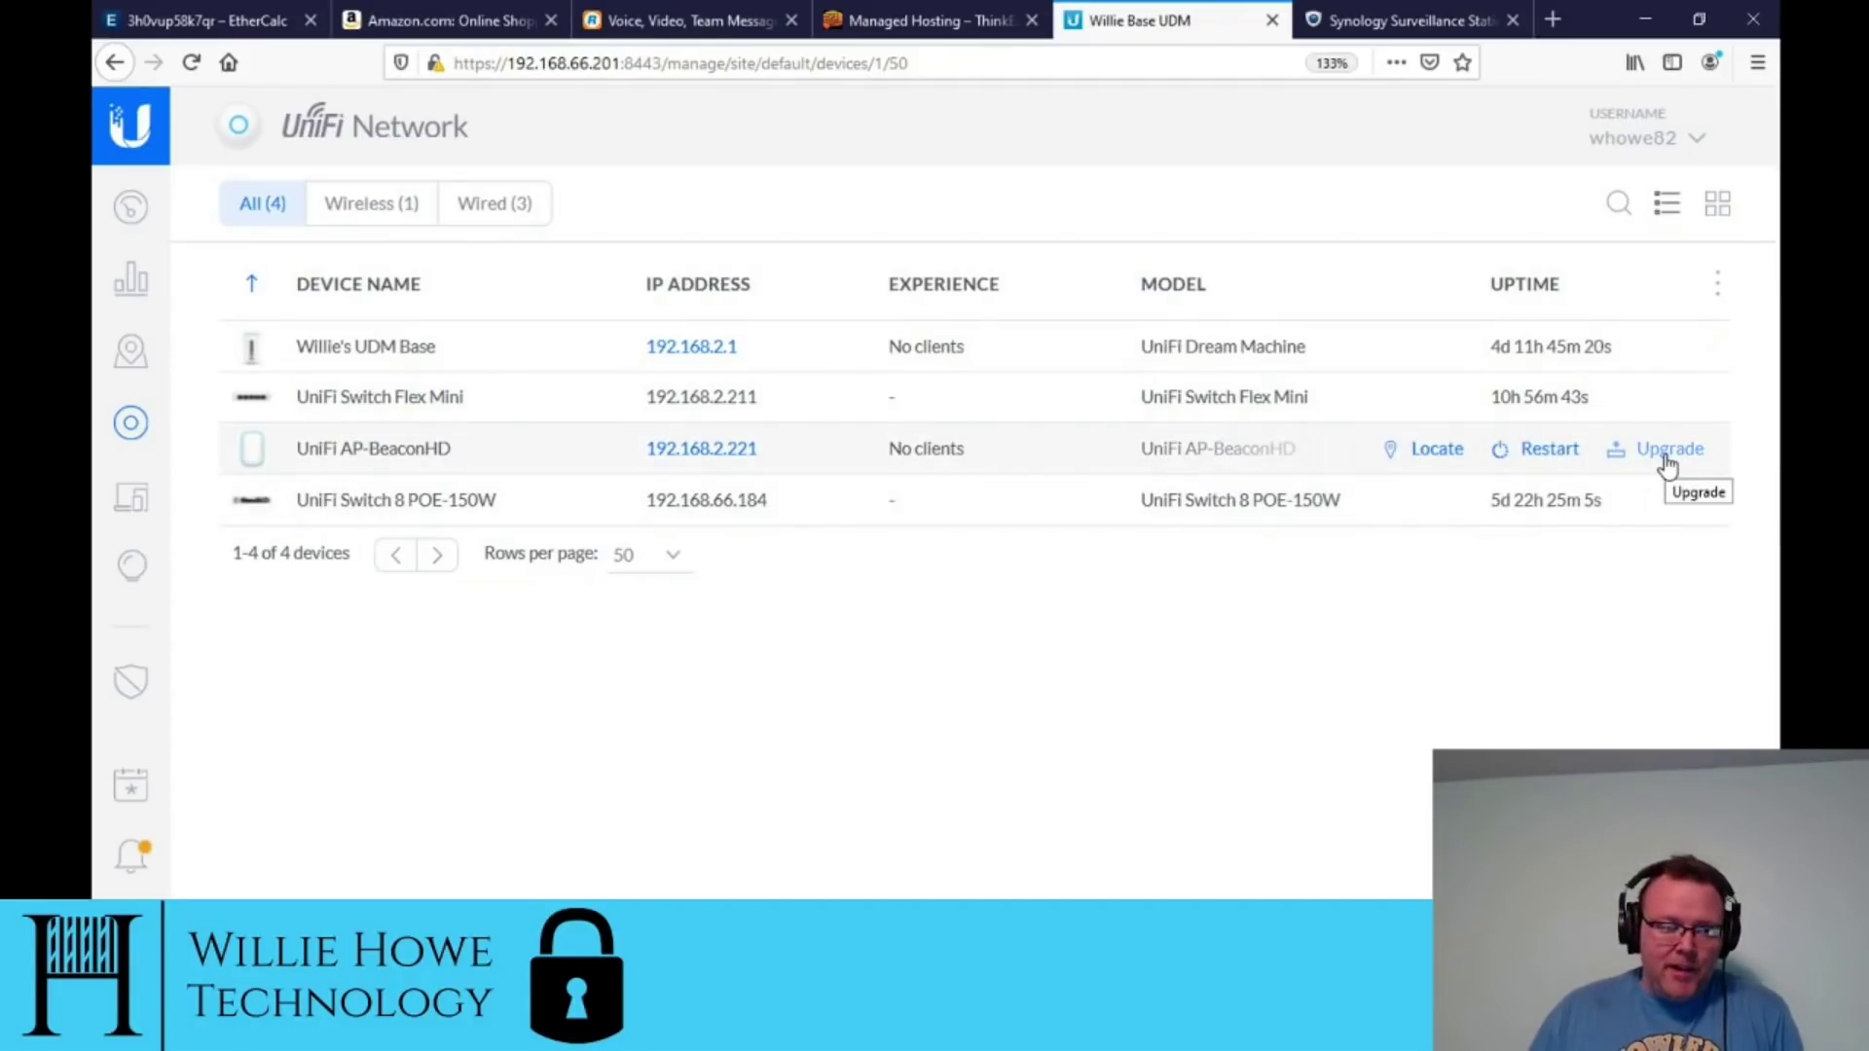
{"action": "left_click", "coordinate": [1667, 461]}
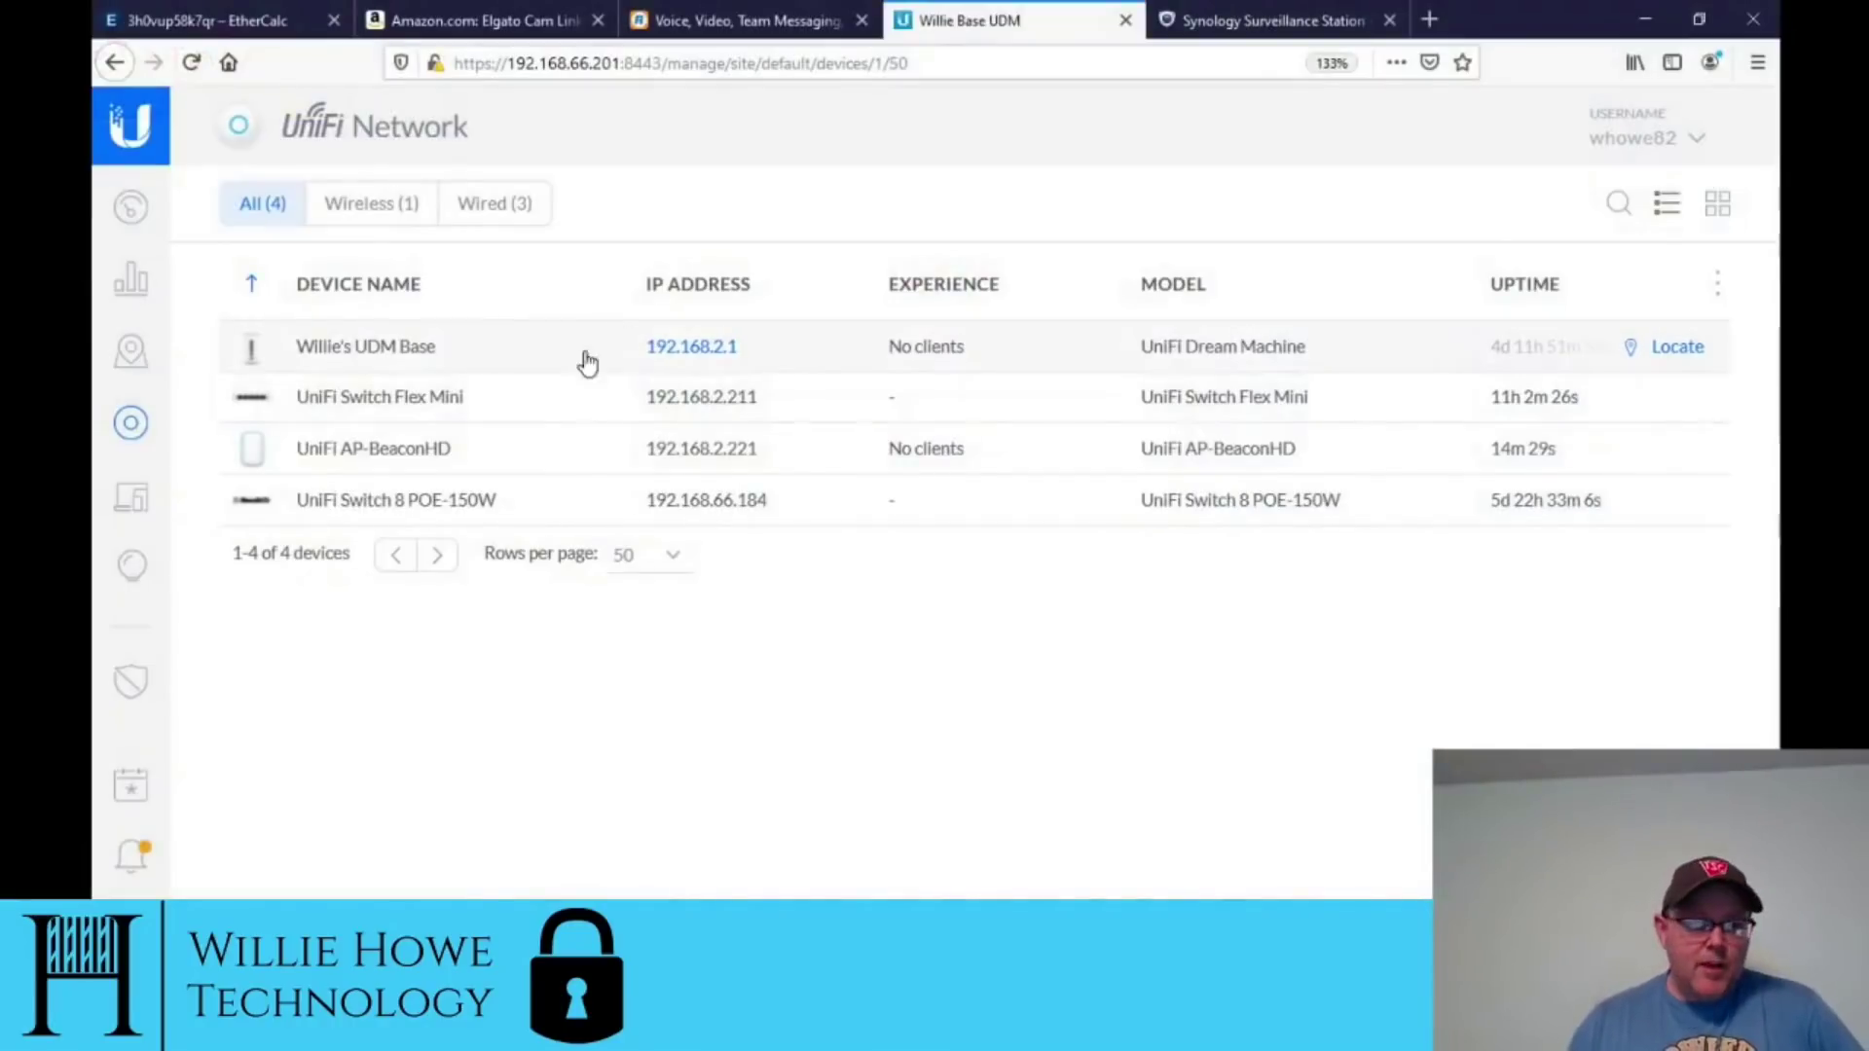
{"action": "mouse_move", "coordinate": [376, 448]}
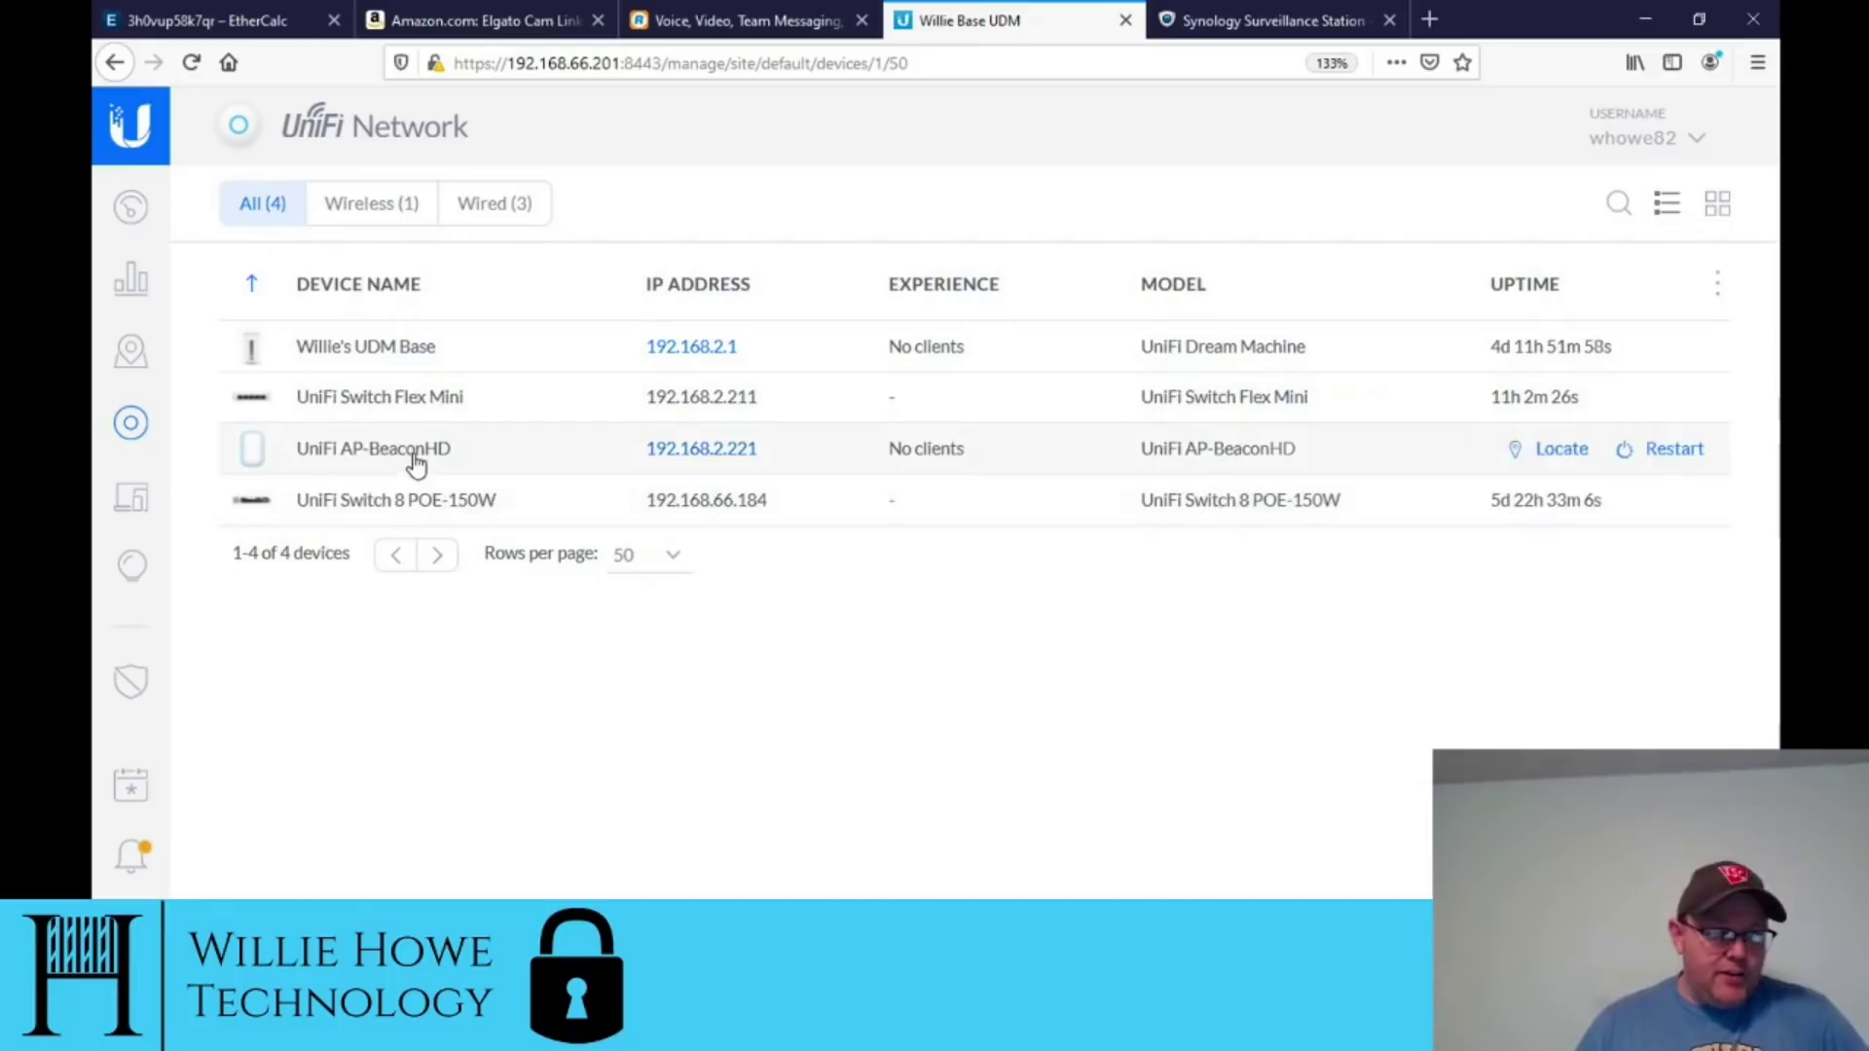
Step: Show the AP-BeaconHD's Overview with version 4.0.80.10875, 38% memory and zero users
{"action": "left_click", "coordinate": [414, 463]}
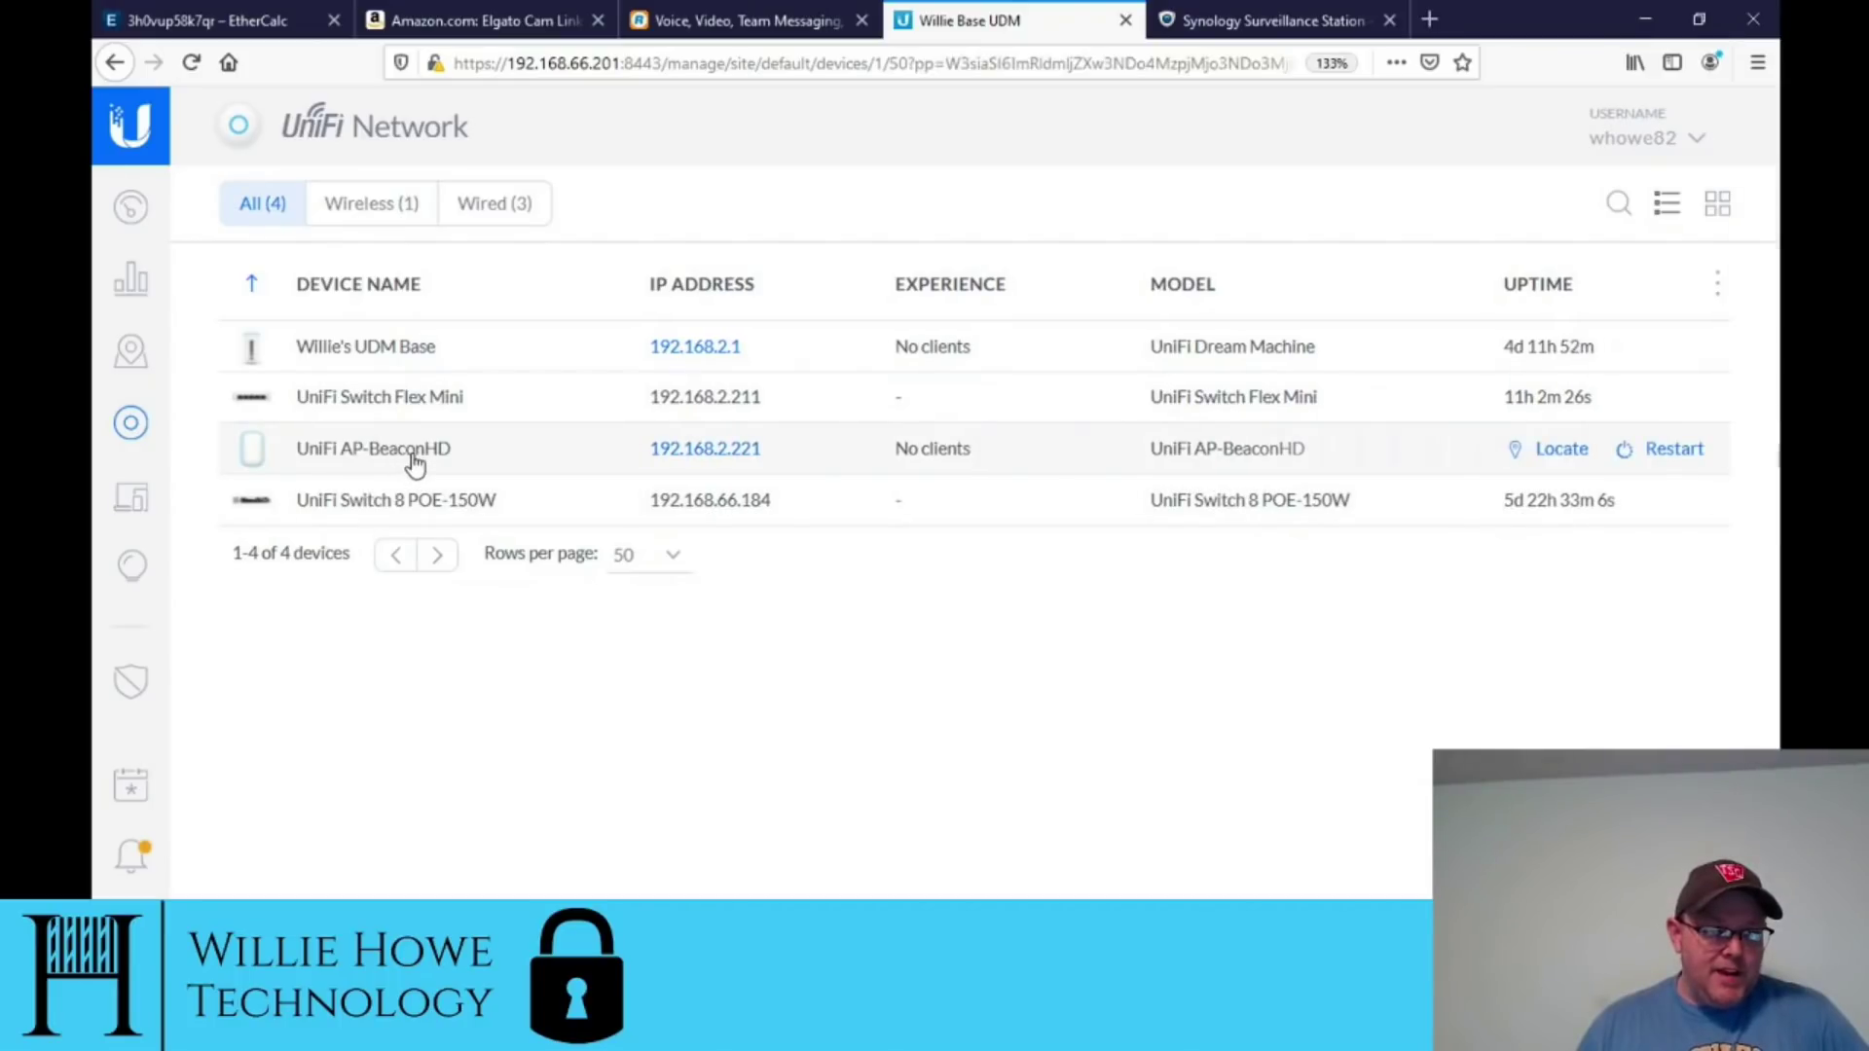
{"action": "scroll", "coordinate": [1495, 556], "scroll_direction": "down", "scroll_amount": 3}
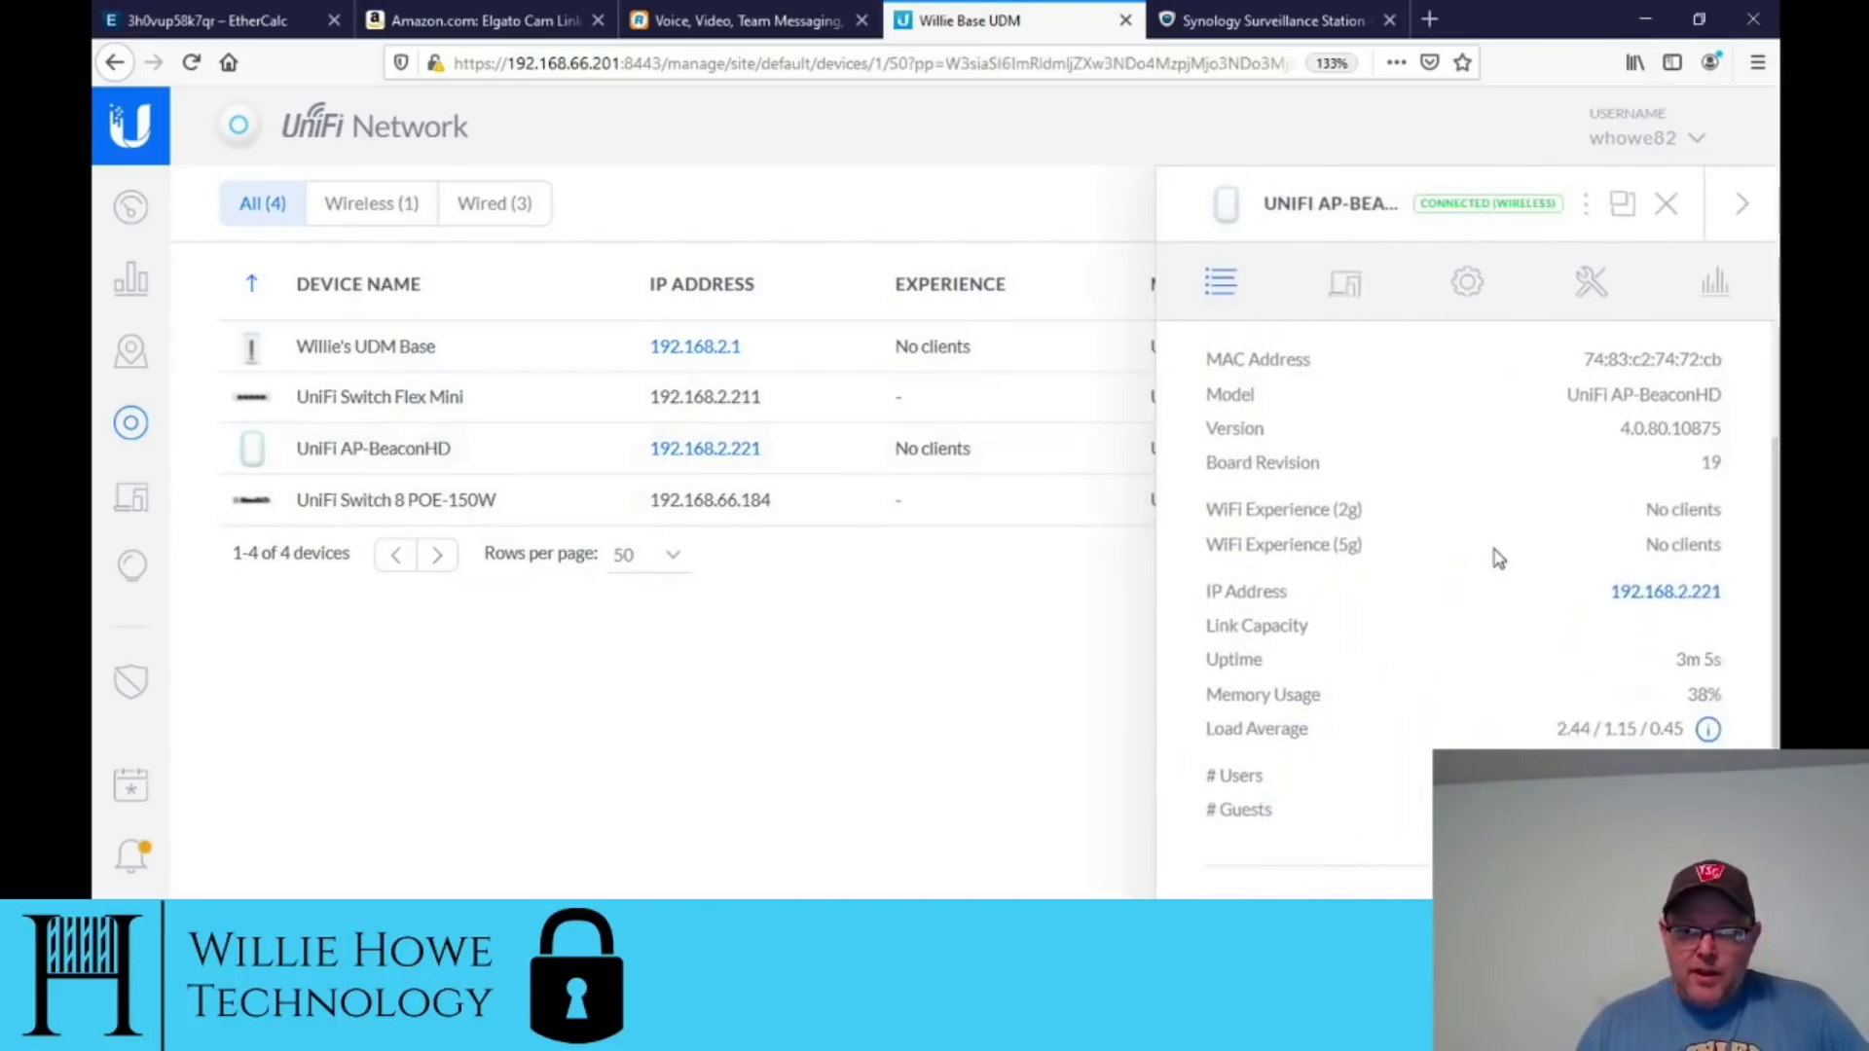
{"action": "scroll", "coordinate": [1434, 500], "scroll_direction": "up", "scroll_amount": 2}
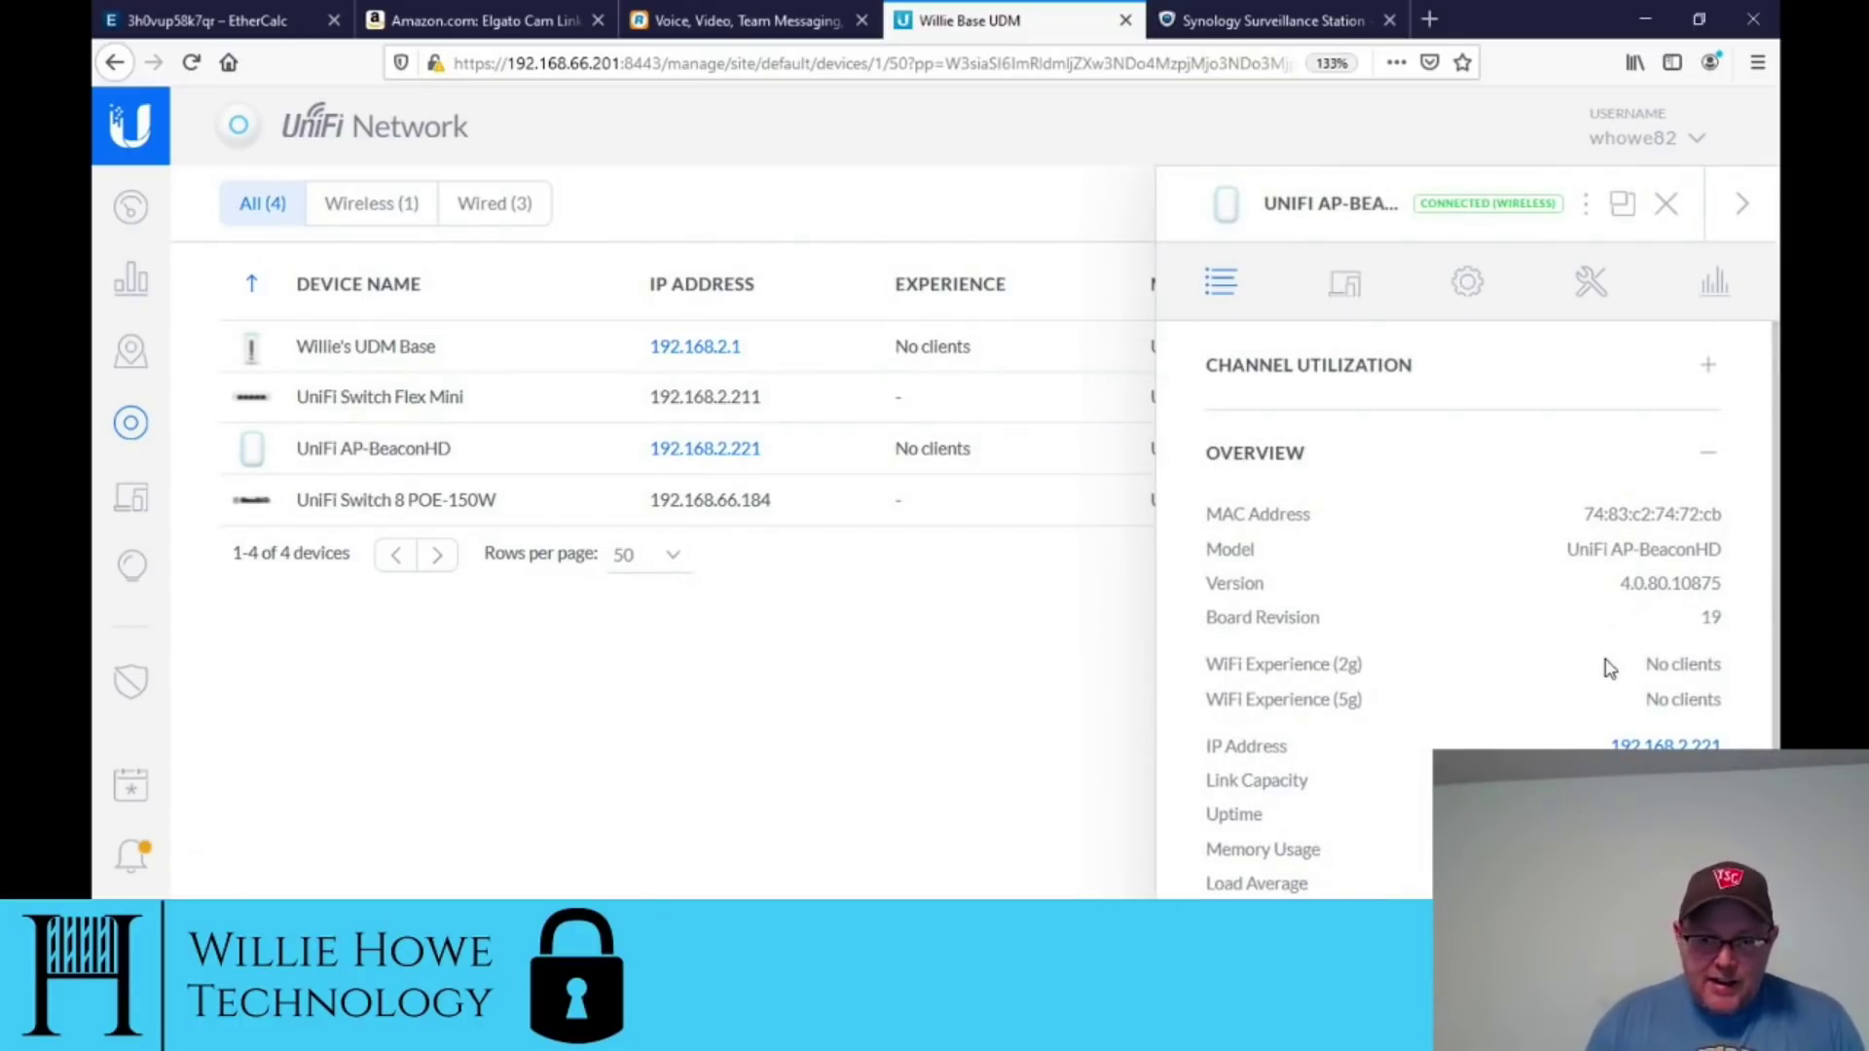
{"action": "scroll", "coordinate": [1609, 661], "scroll_direction": "down", "scroll_amount": 2}
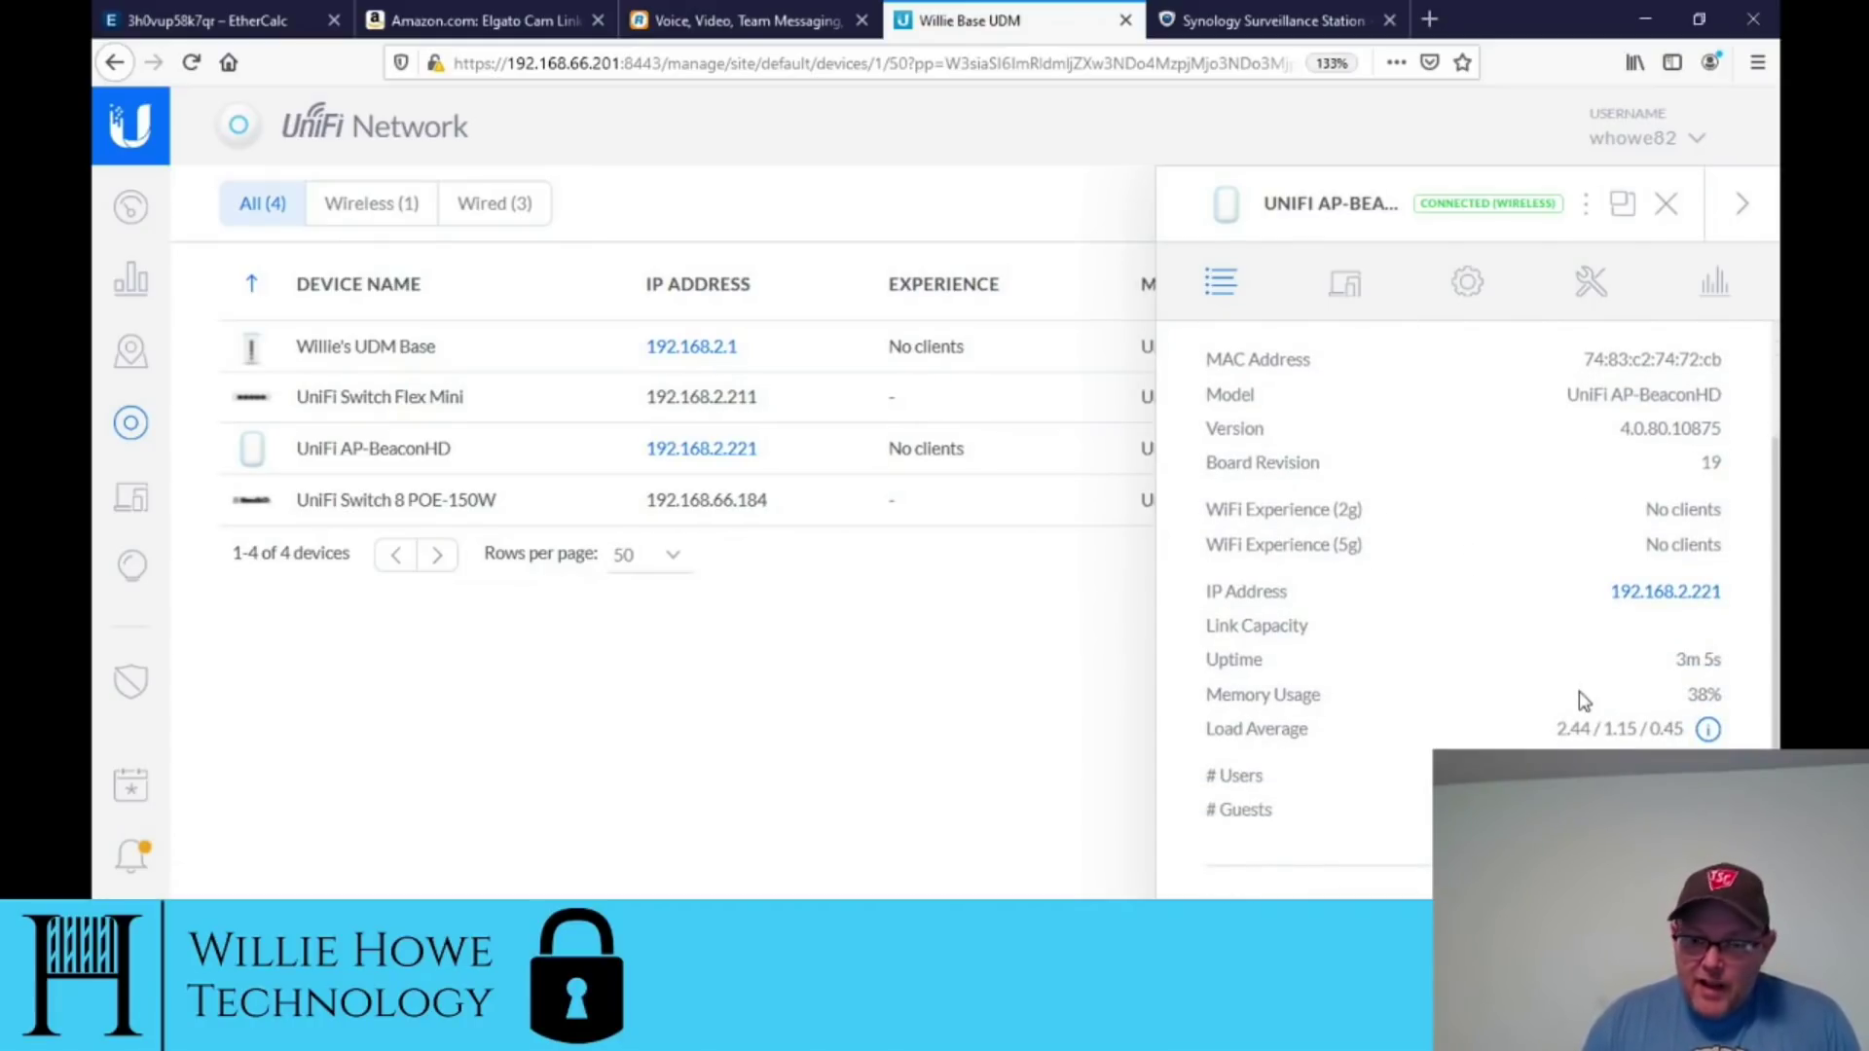
{"action": "scroll", "coordinate": [1582, 693], "scroll_direction": "down", "scroll_amount": 2}
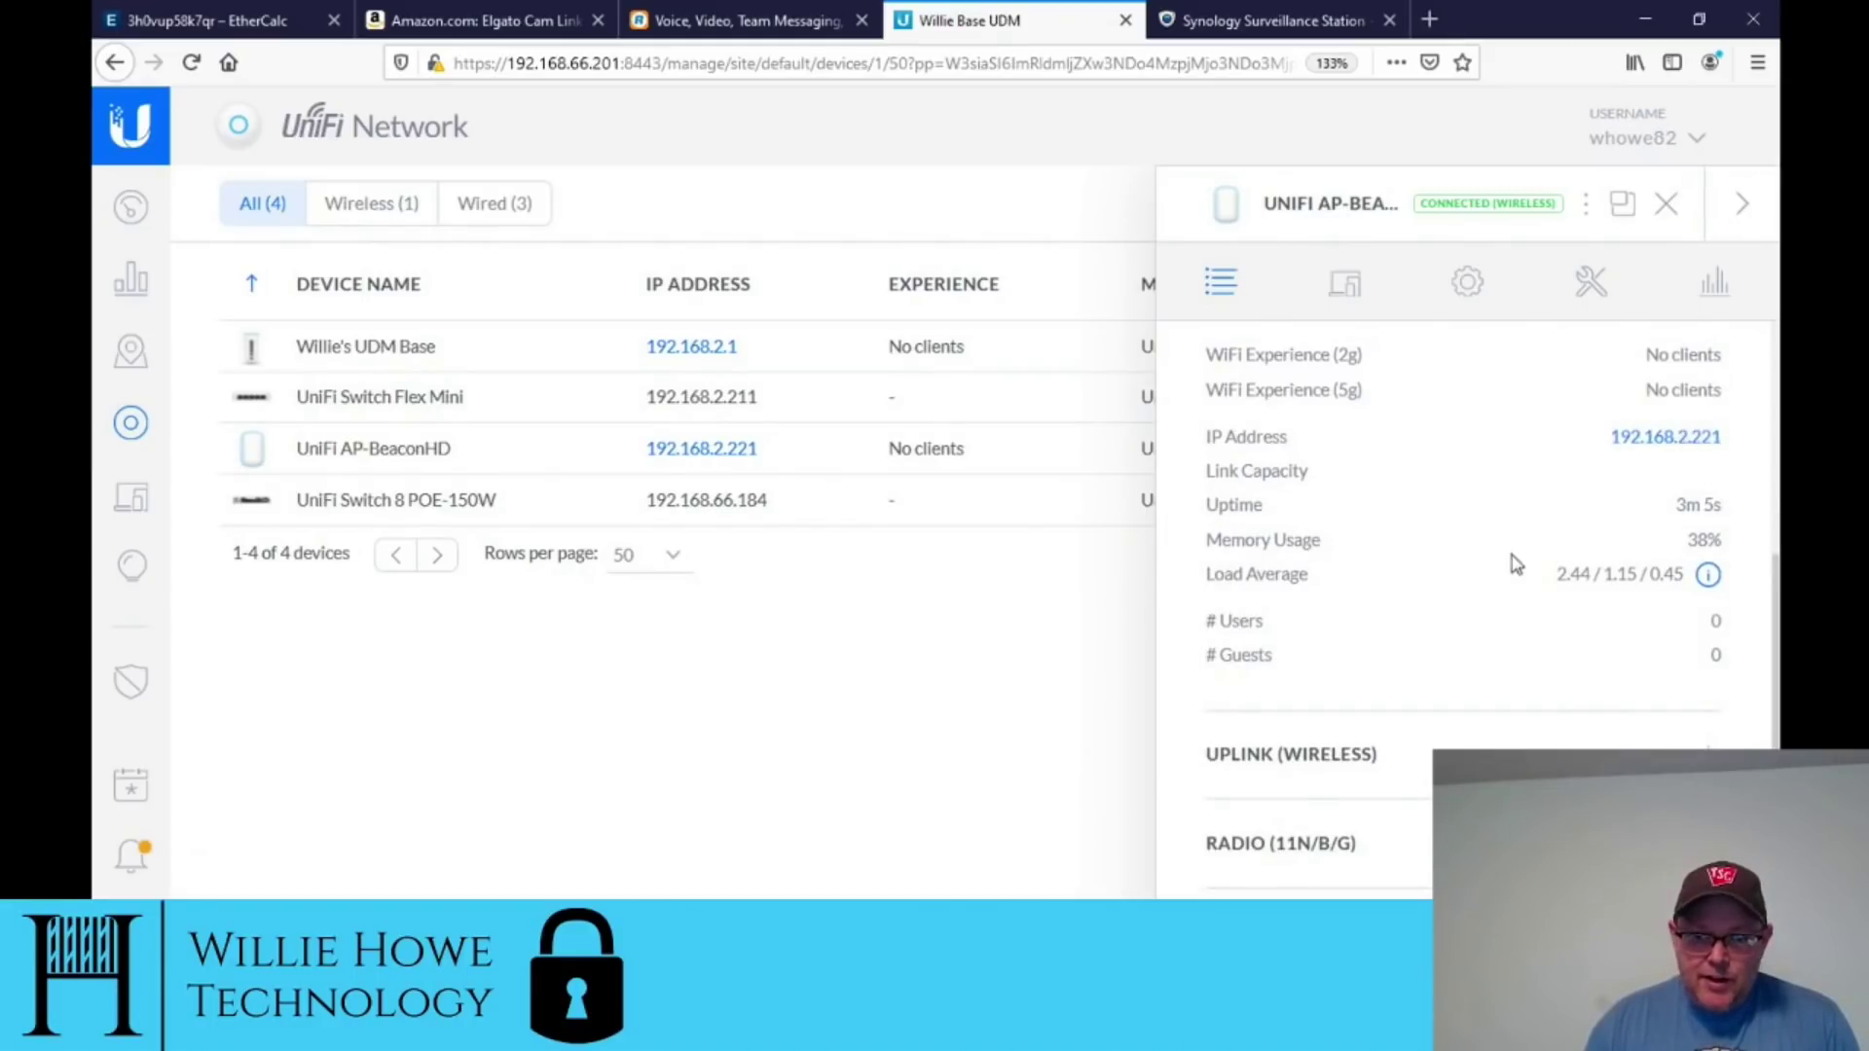
Step: Expand the Uplink (Wireless) details and inspect the Tx and Rx rate values
{"action": "left_click", "coordinate": [1426, 752]}
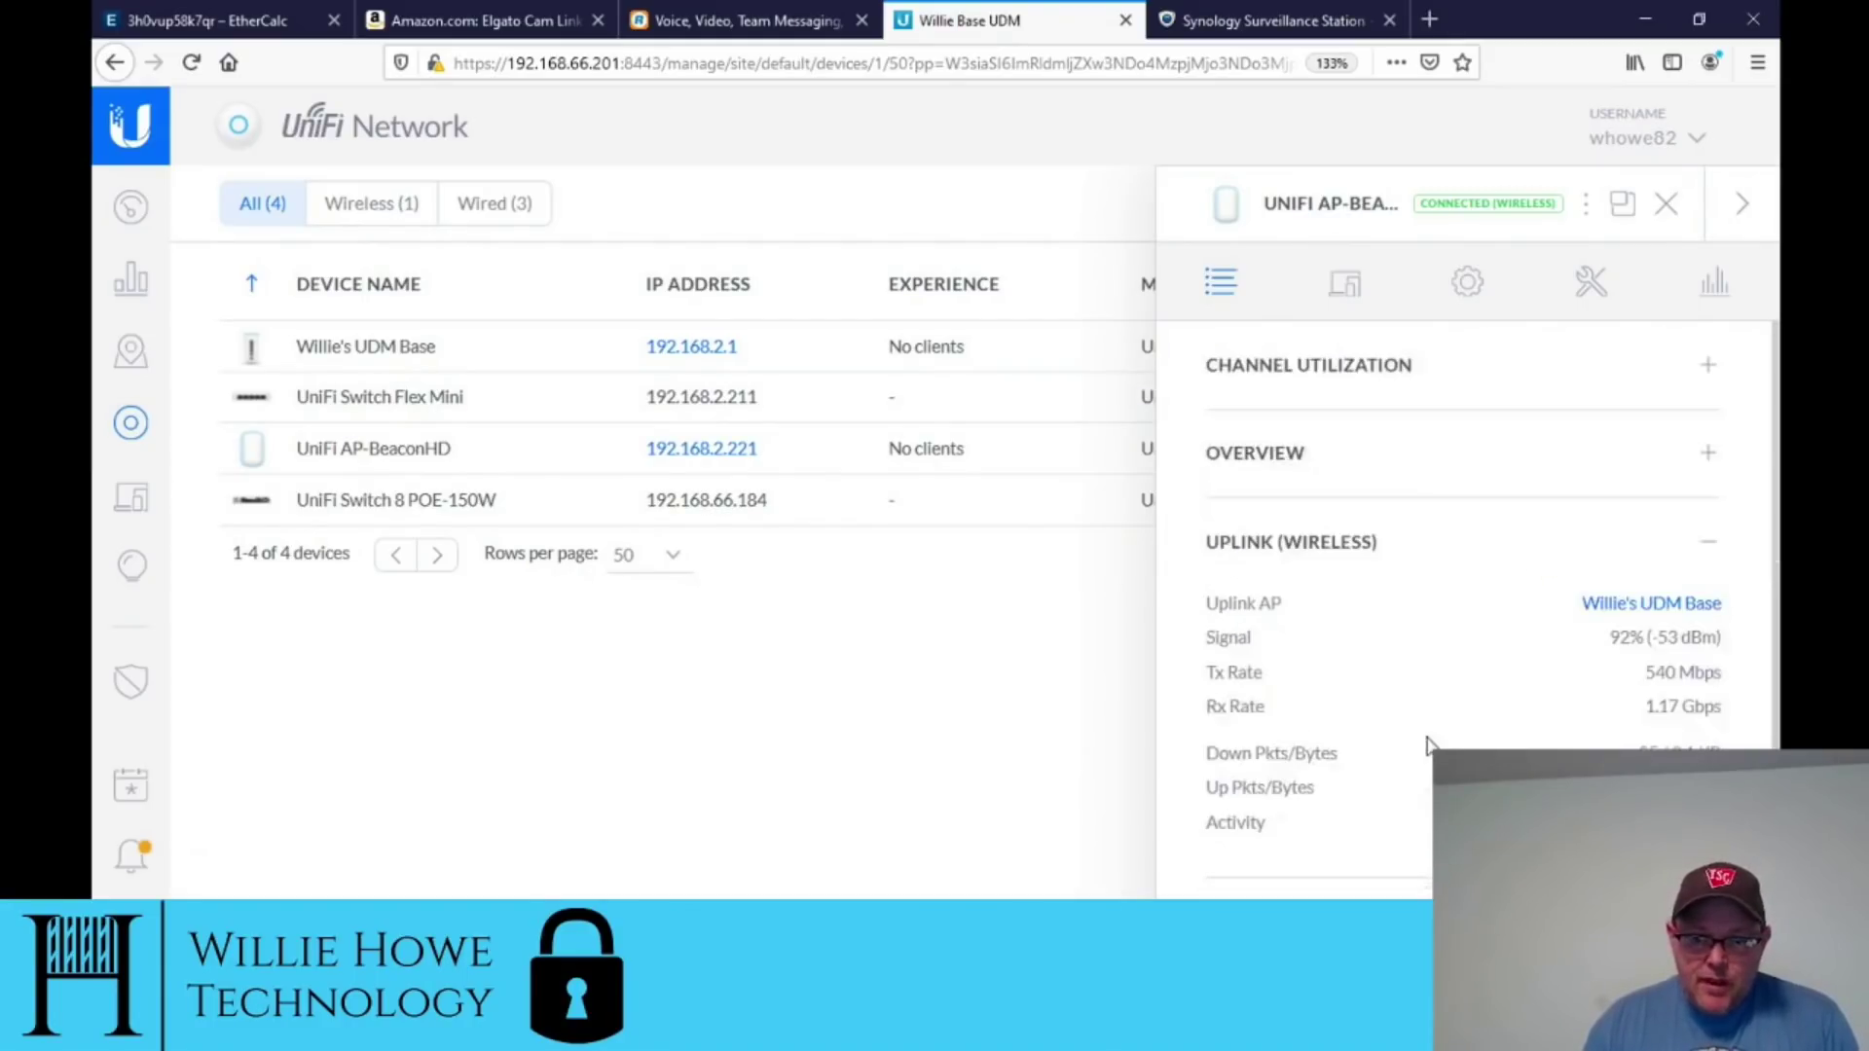
{"action": "scroll", "coordinate": [1548, 513], "scroll_direction": "down", "scroll_amount": 1}
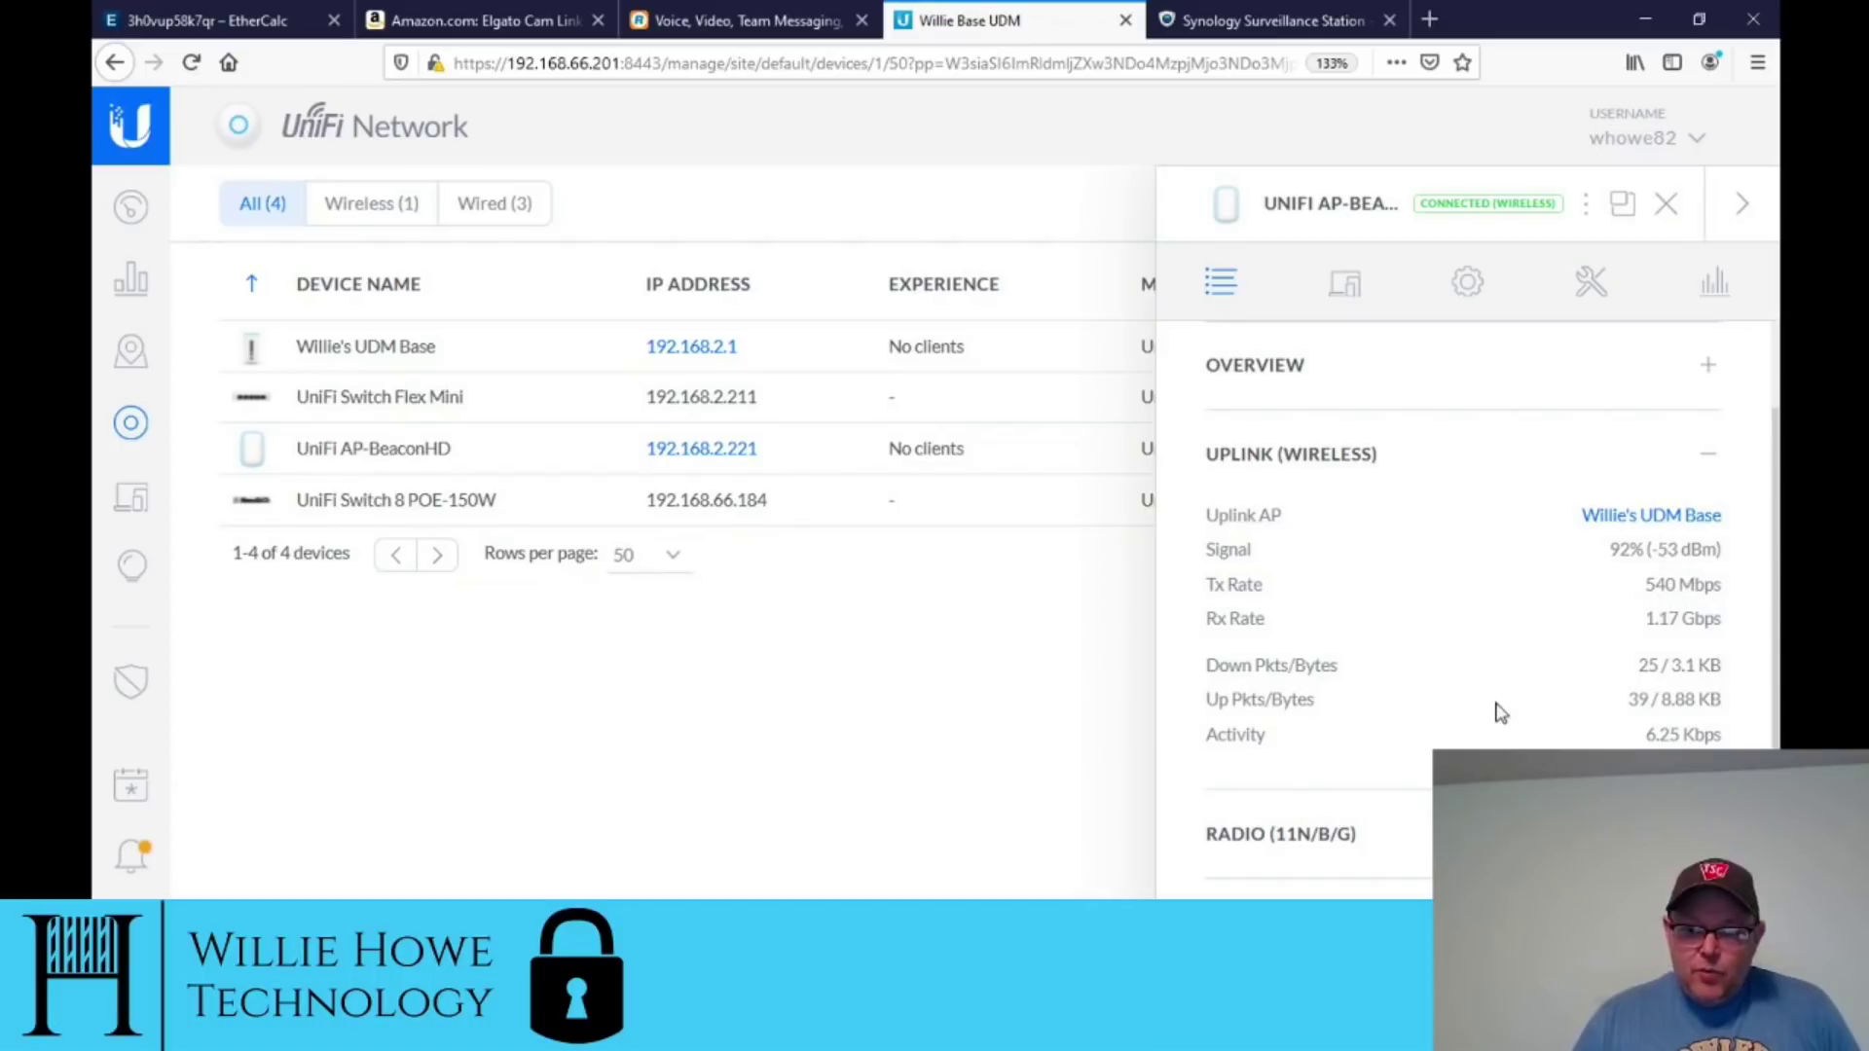
{"action": "left_click_drag", "start_coordinate": [1717, 615], "coordinate": [1647, 598]}
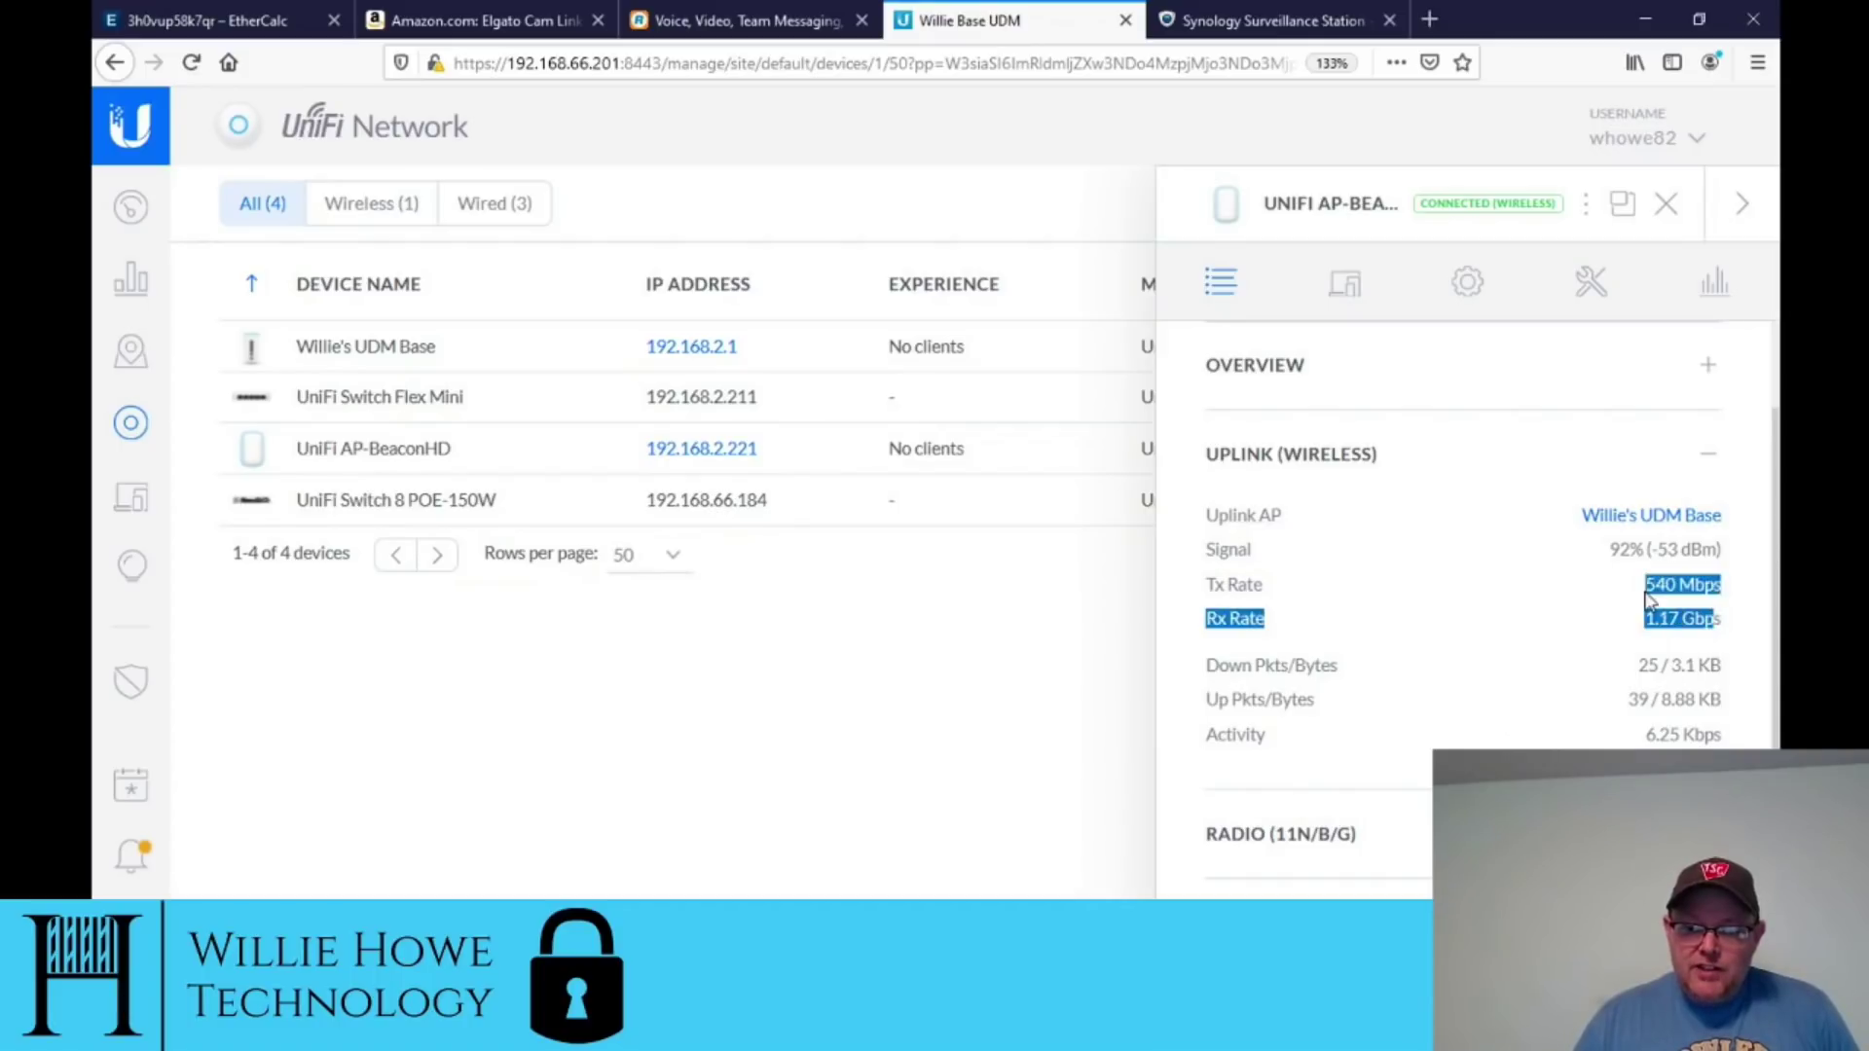
{"action": "left_click", "coordinate": [1593, 630]}
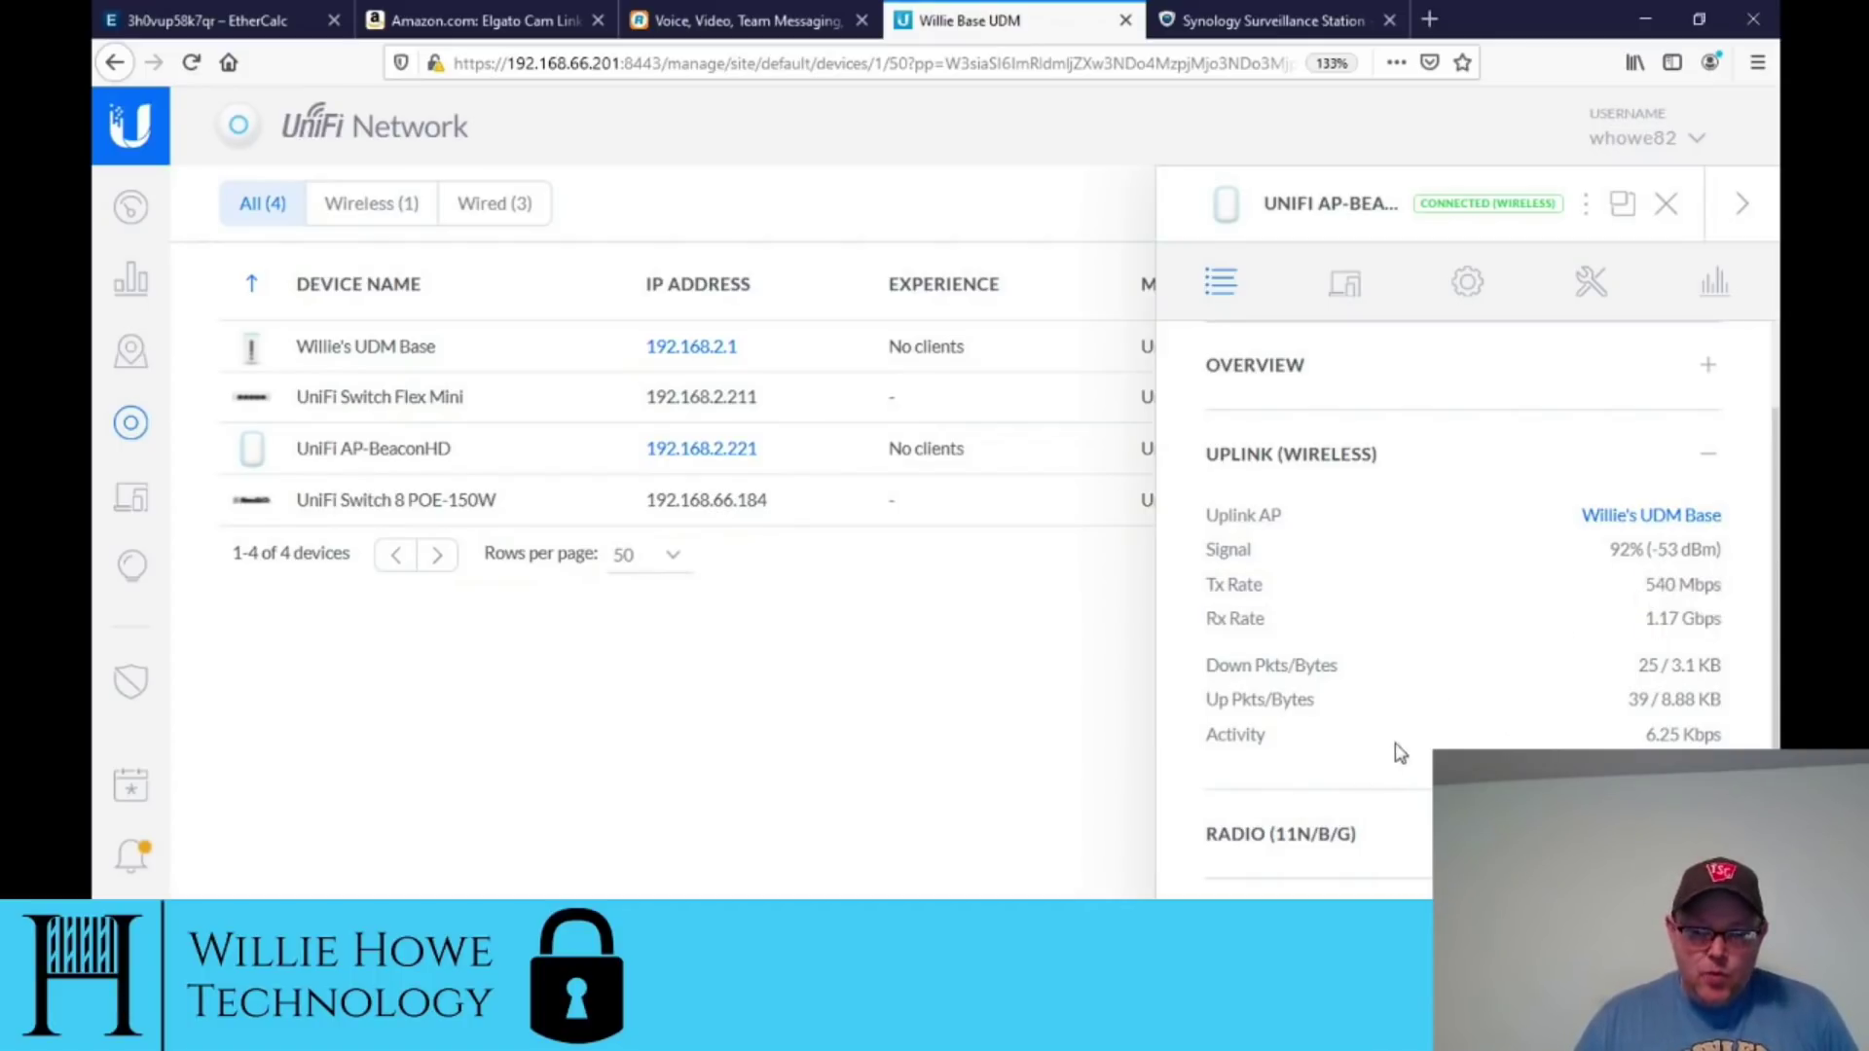
Step: Review the Radio (11N/B/G) details, then show the access point's empty clients list
{"action": "left_click", "coordinate": [1399, 835]}
{"action": "scroll", "coordinate": [1586, 594], "scroll_direction": "down", "scroll_amount": 3}
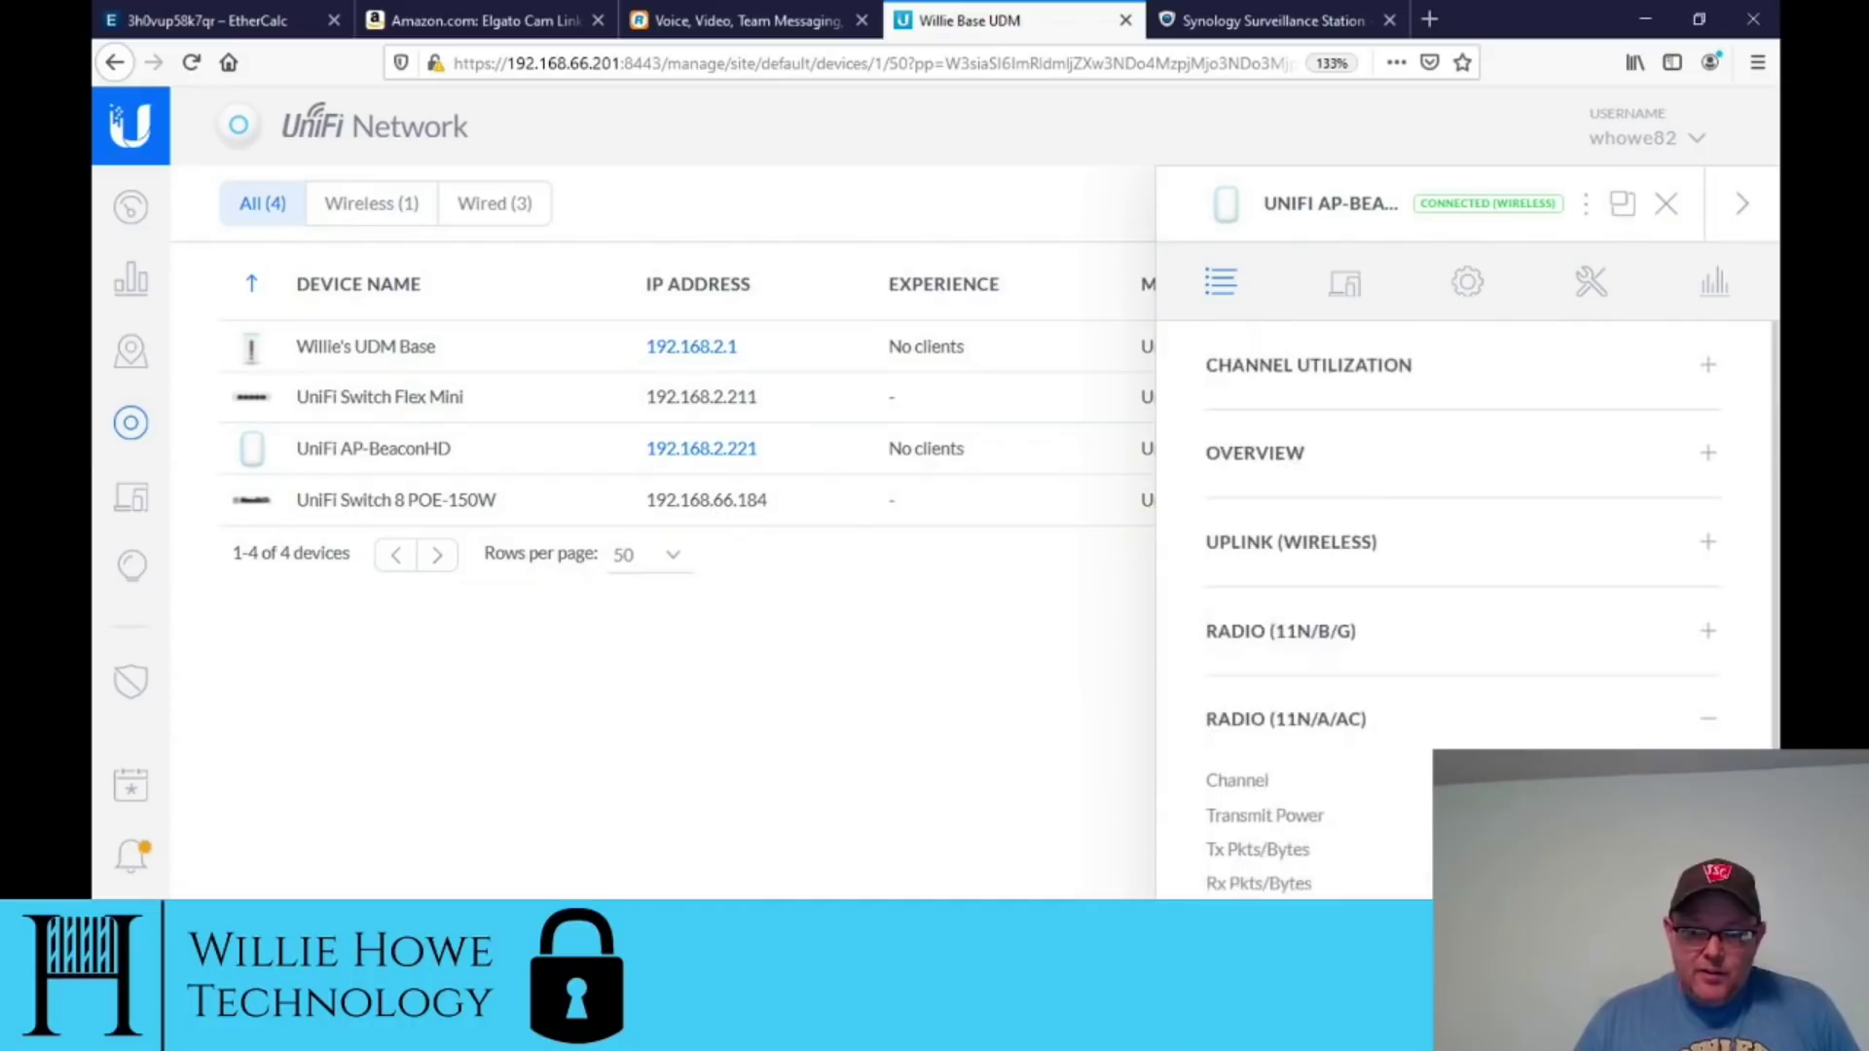
{"action": "scroll", "coordinate": [1652, 697], "scroll_direction": "down", "scroll_amount": 3}
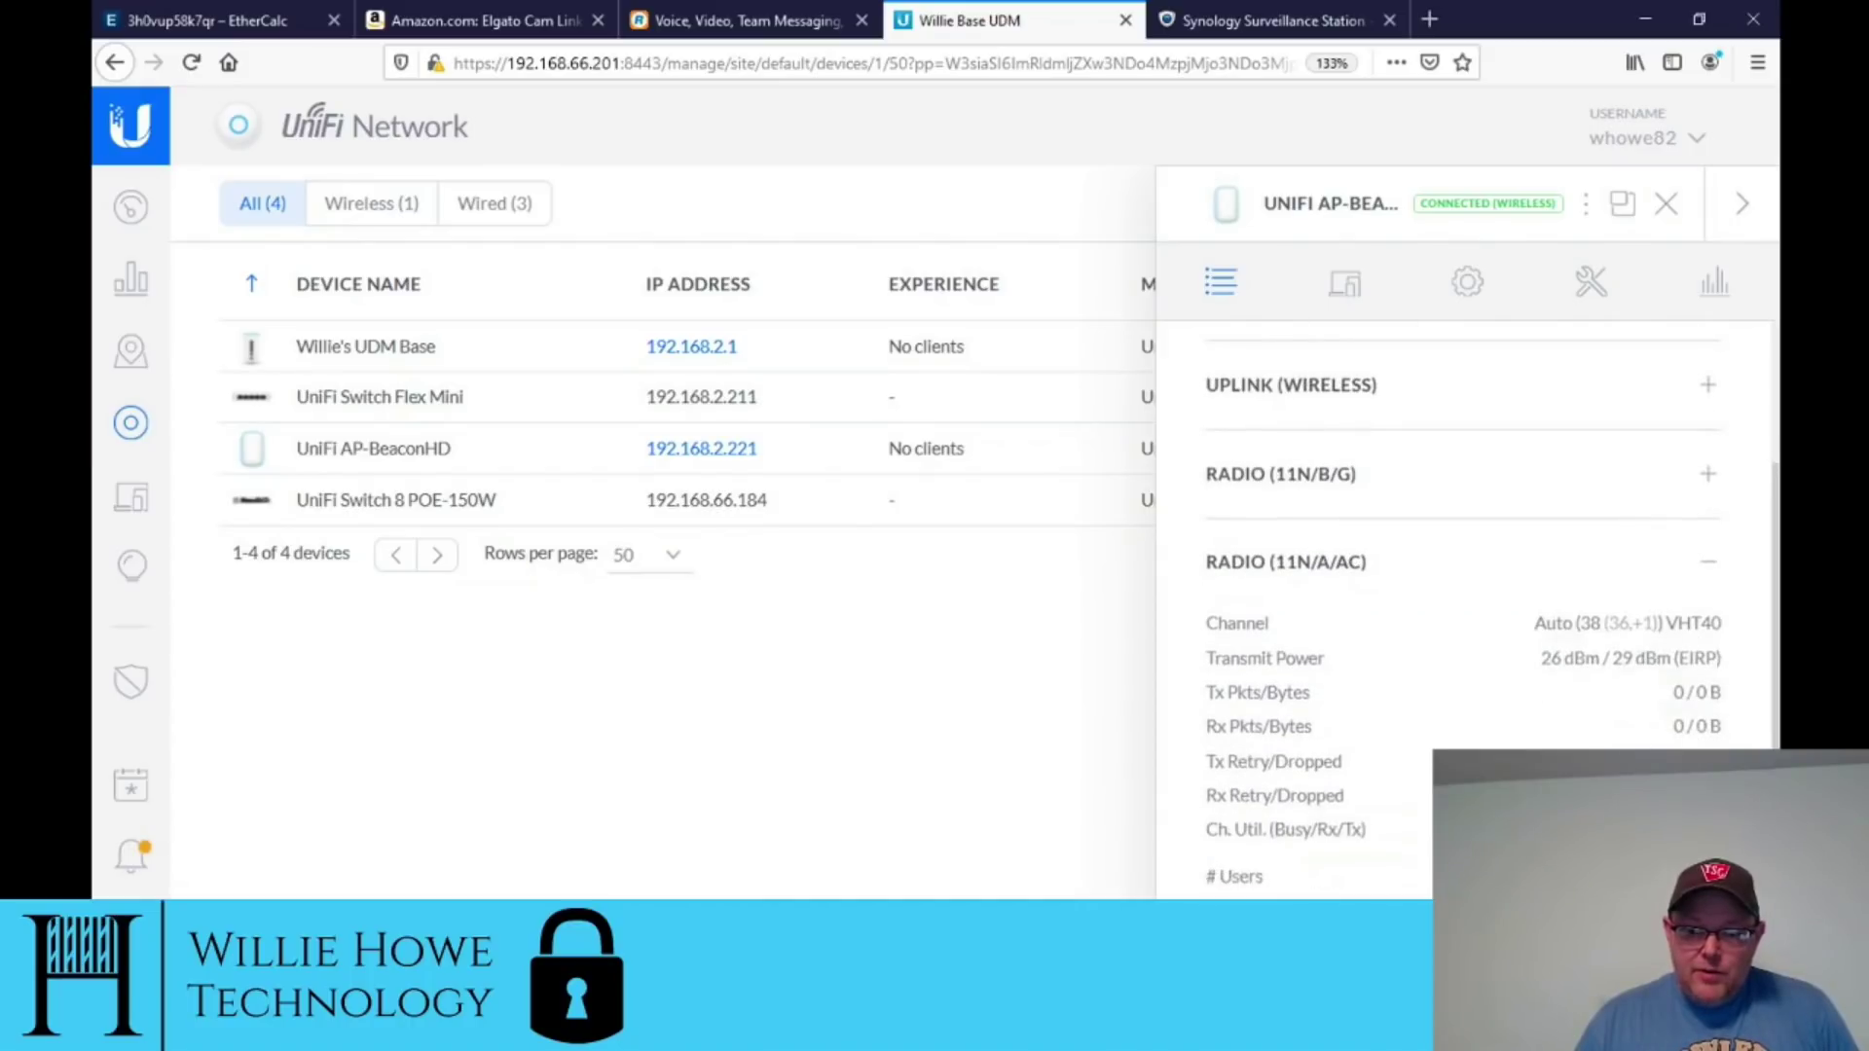
{"action": "scroll", "coordinate": [1459, 603], "scroll_direction": "down", "scroll_amount": 3}
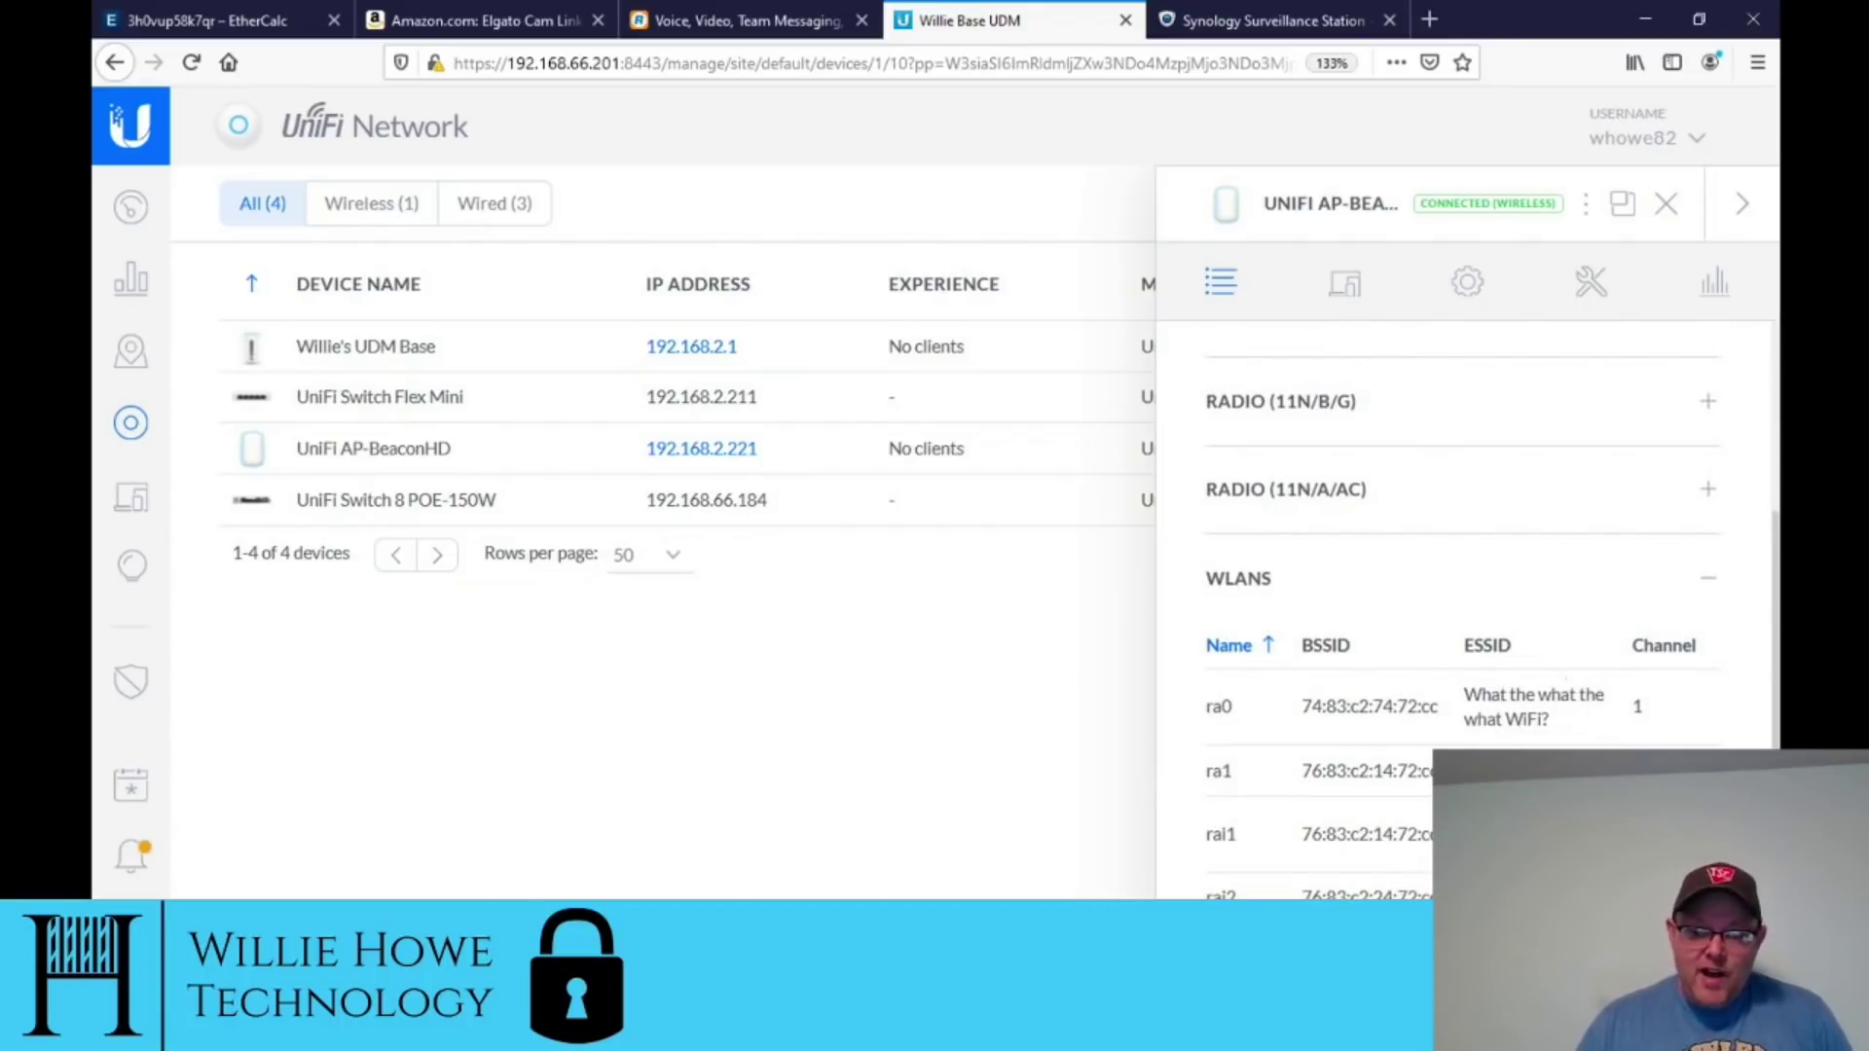
{"action": "scroll", "coordinate": [1460, 603], "scroll_direction": "up", "scroll_amount": 3}
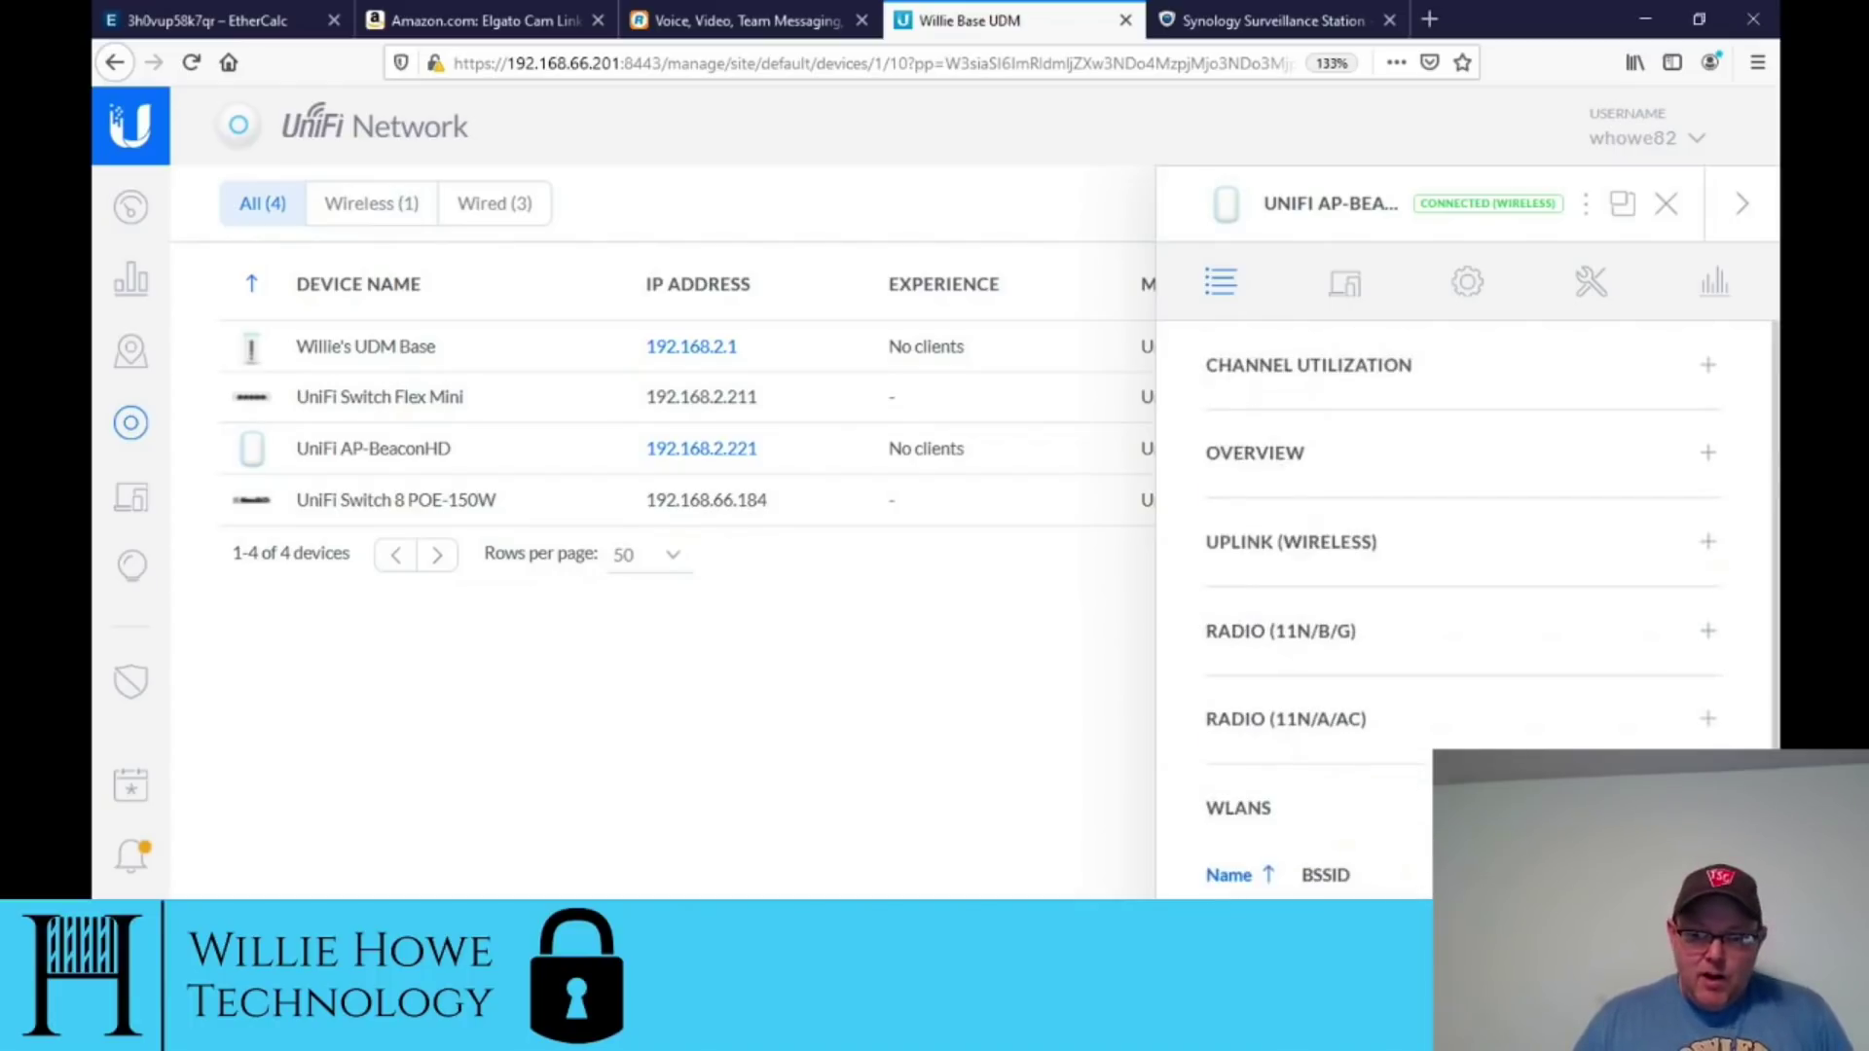
{"action": "left_click", "coordinate": [1344, 284]}
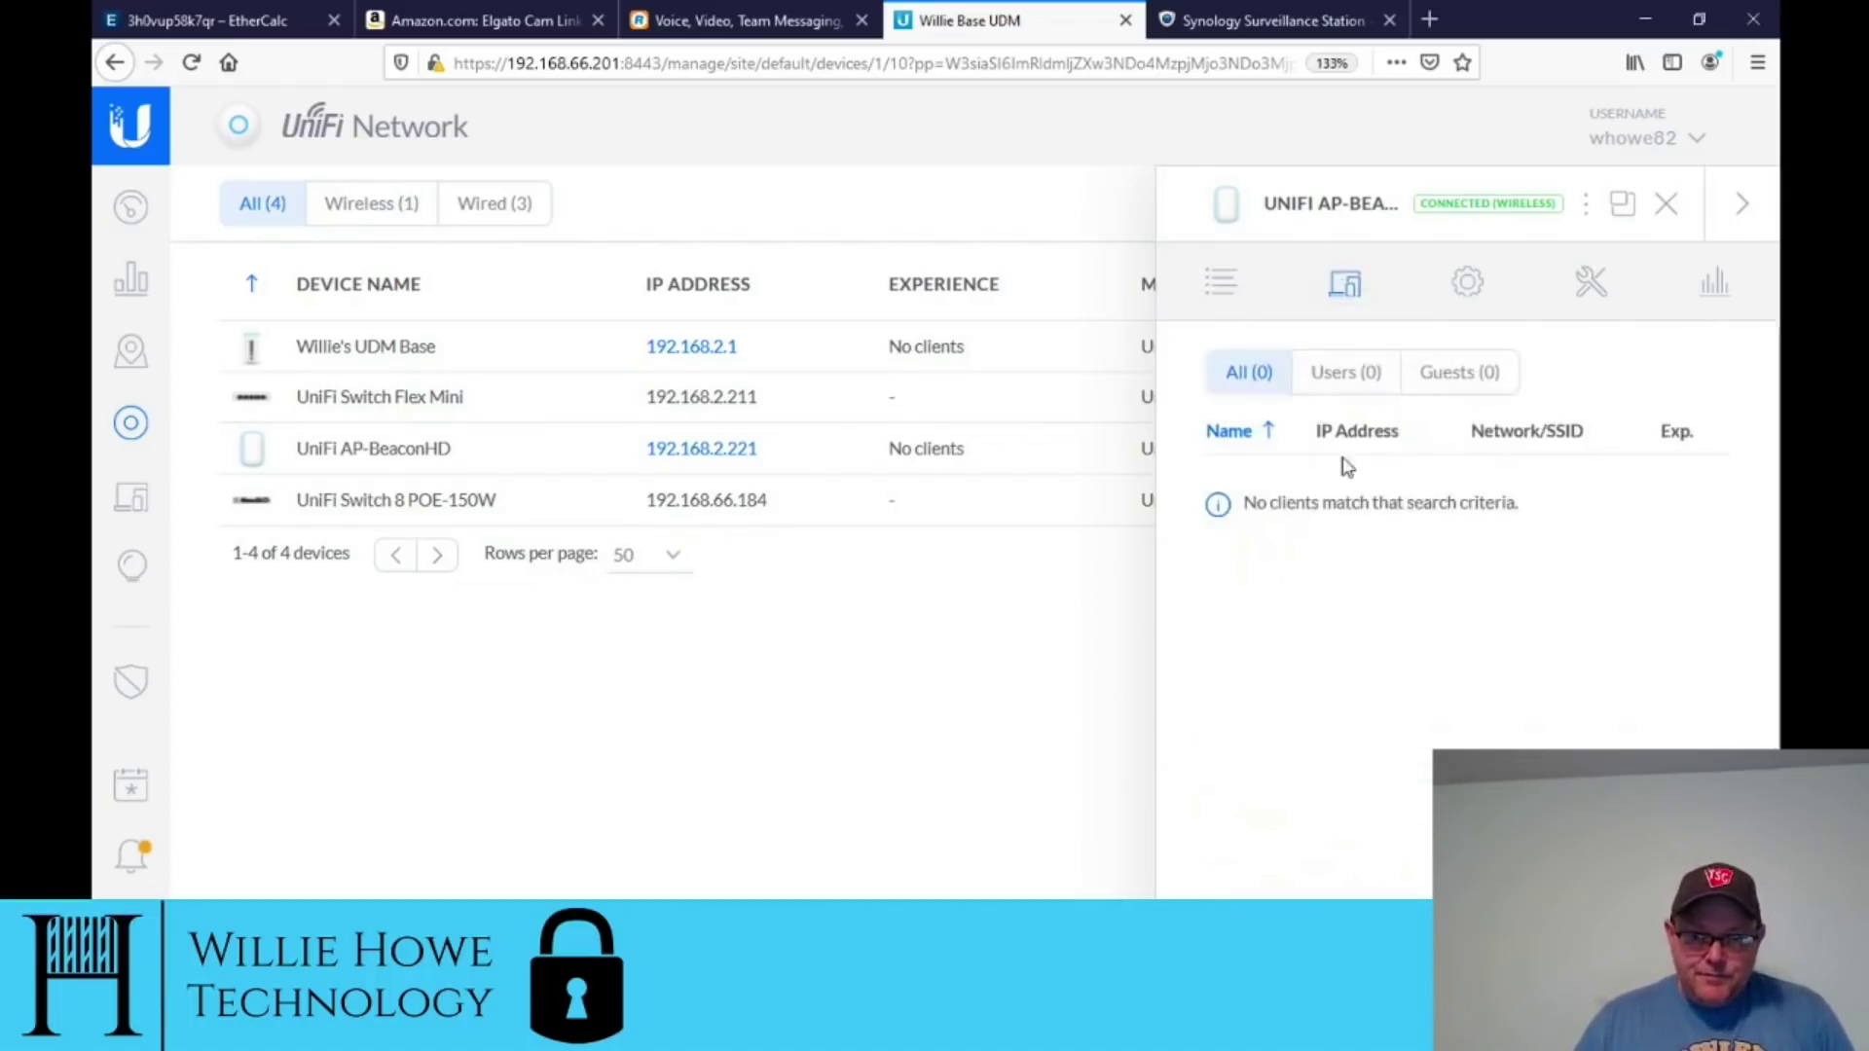
Step: Set the access point's alias to 'The Beacon' under General and save it
{"action": "left_click", "coordinate": [1219, 283]}
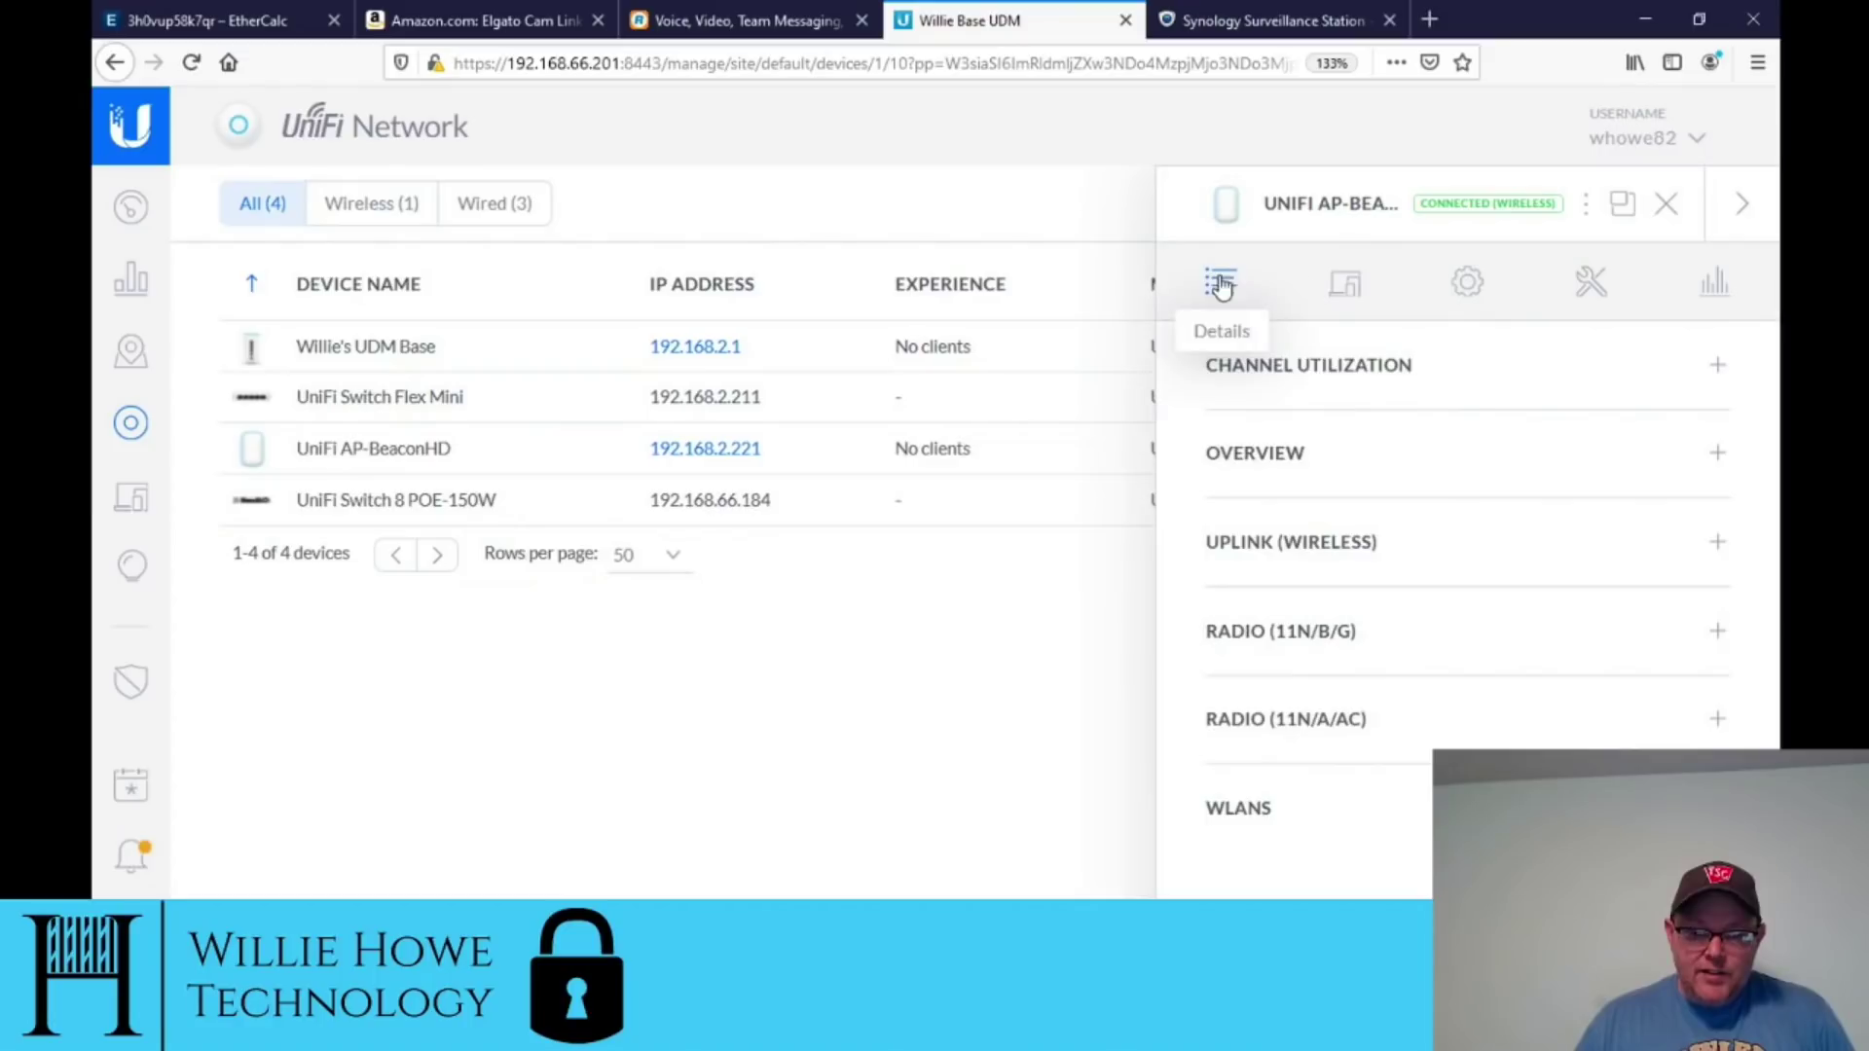
{"action": "left_click", "coordinate": [1467, 285]}
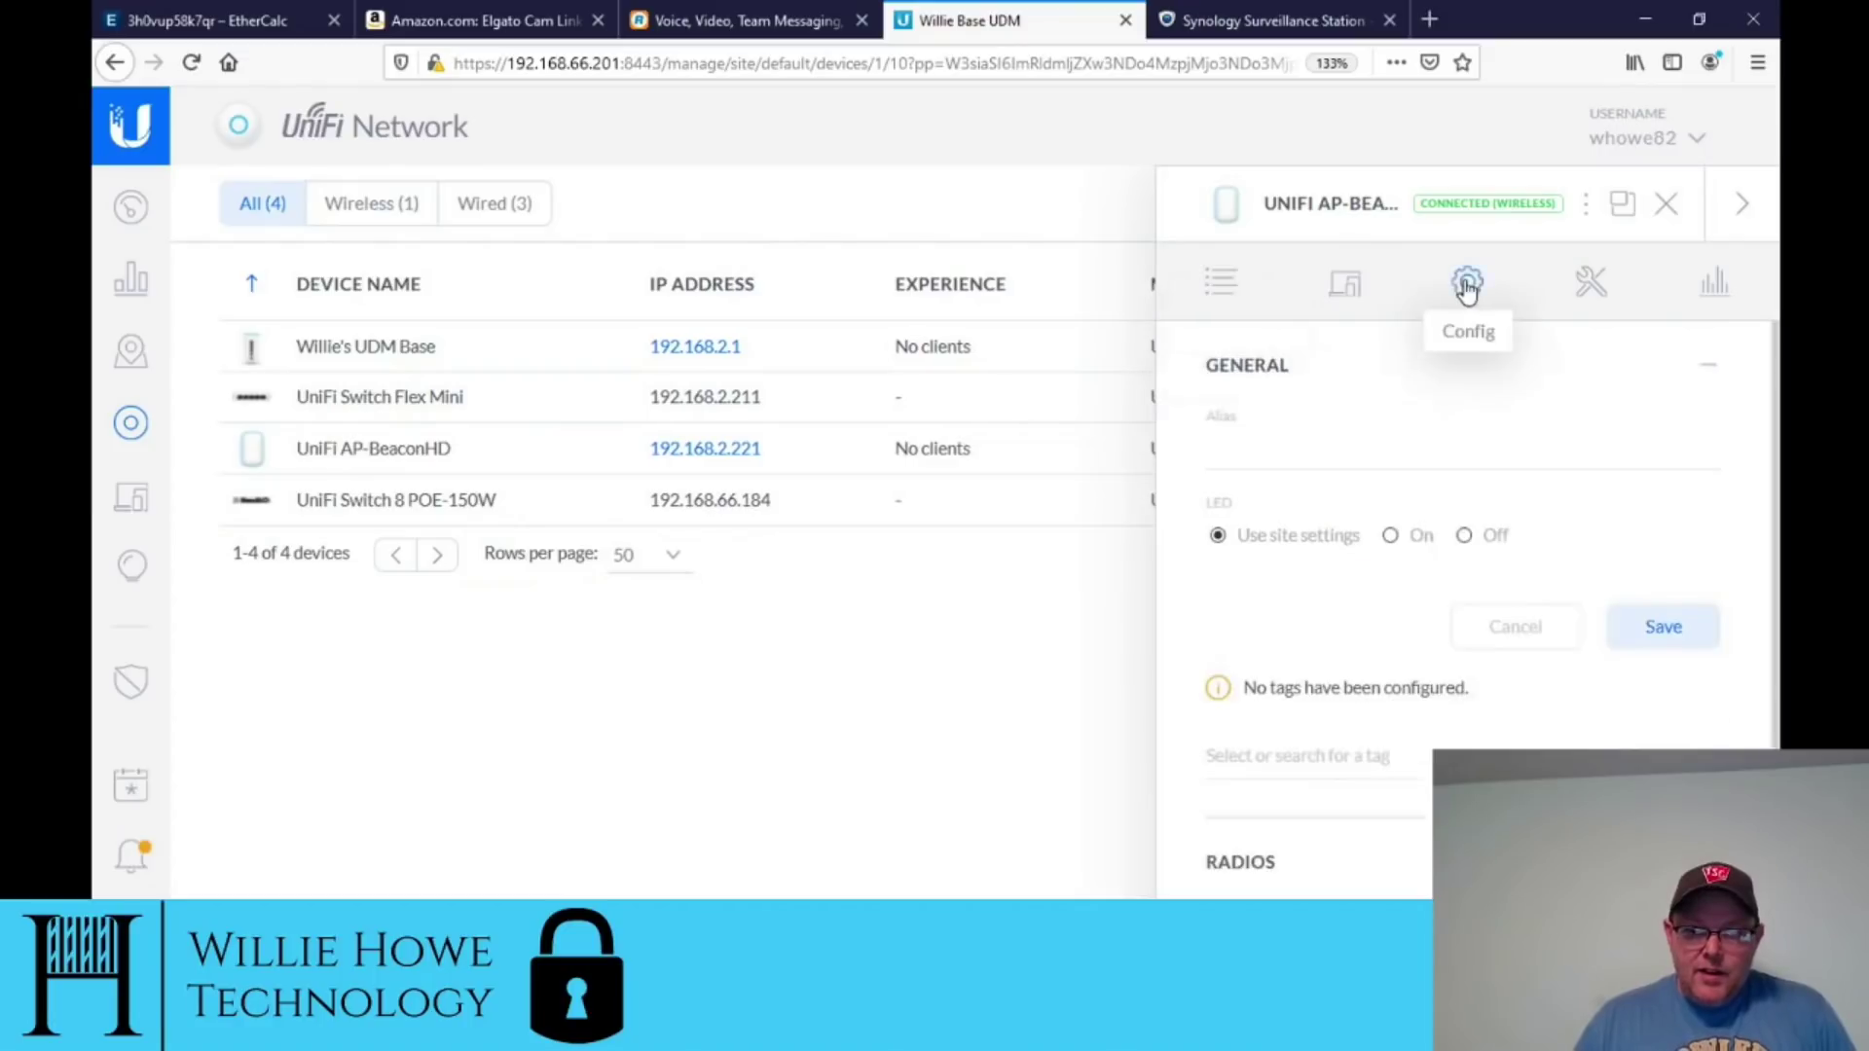
{"action": "left_click", "coordinate": [1311, 457]}
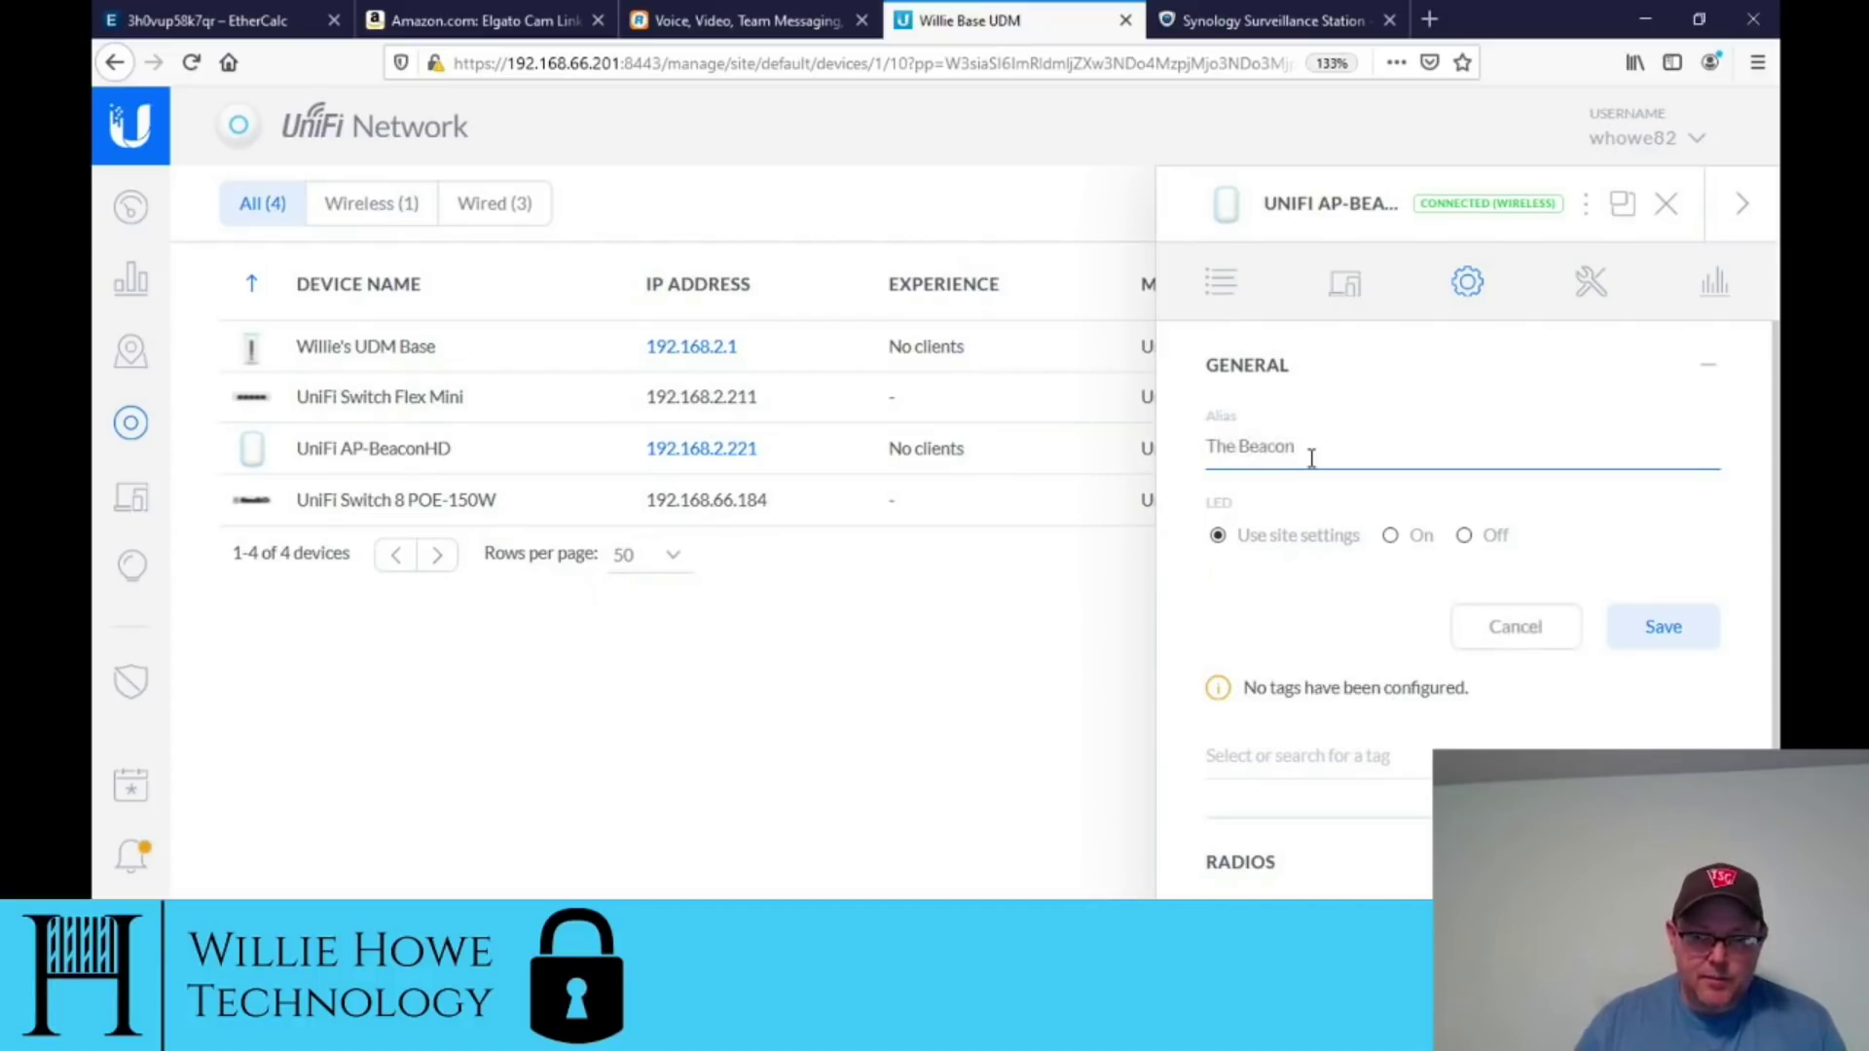
{"action": "left_click", "coordinate": [1659, 630]}
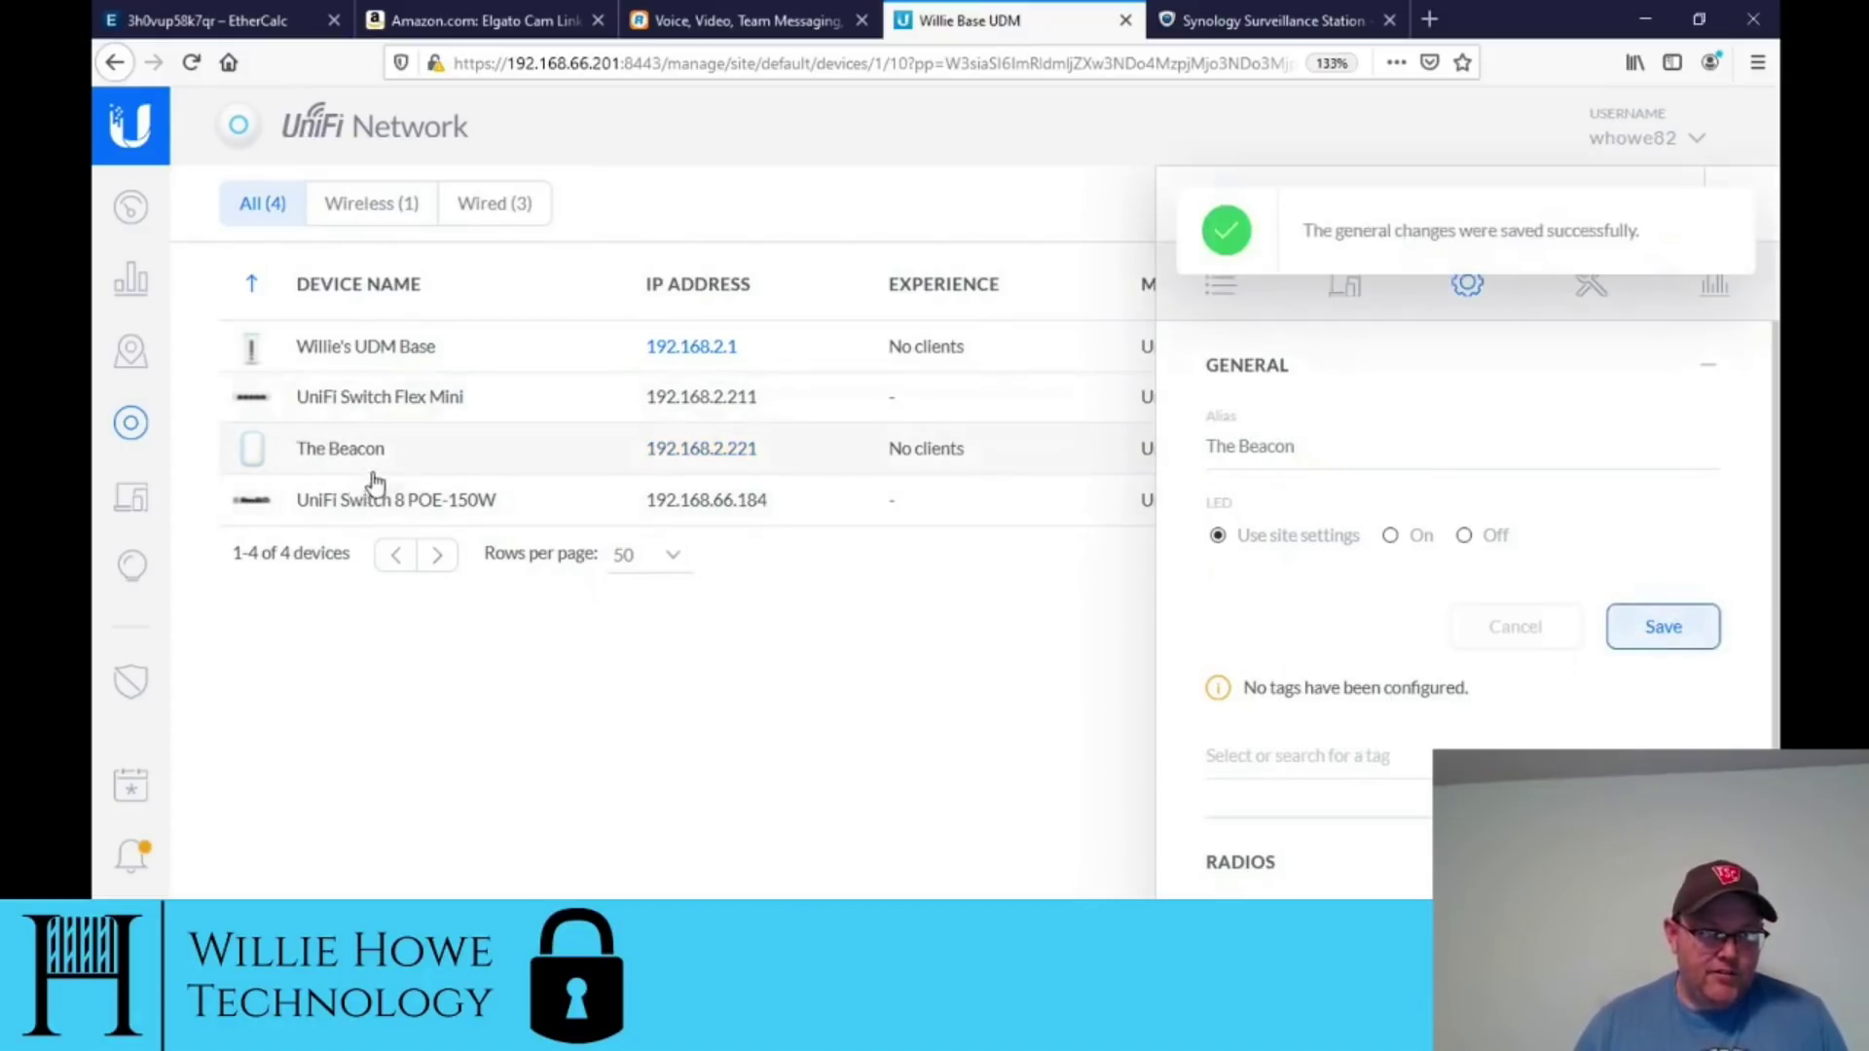
{"action": "left_click", "coordinate": [1734, 225]}
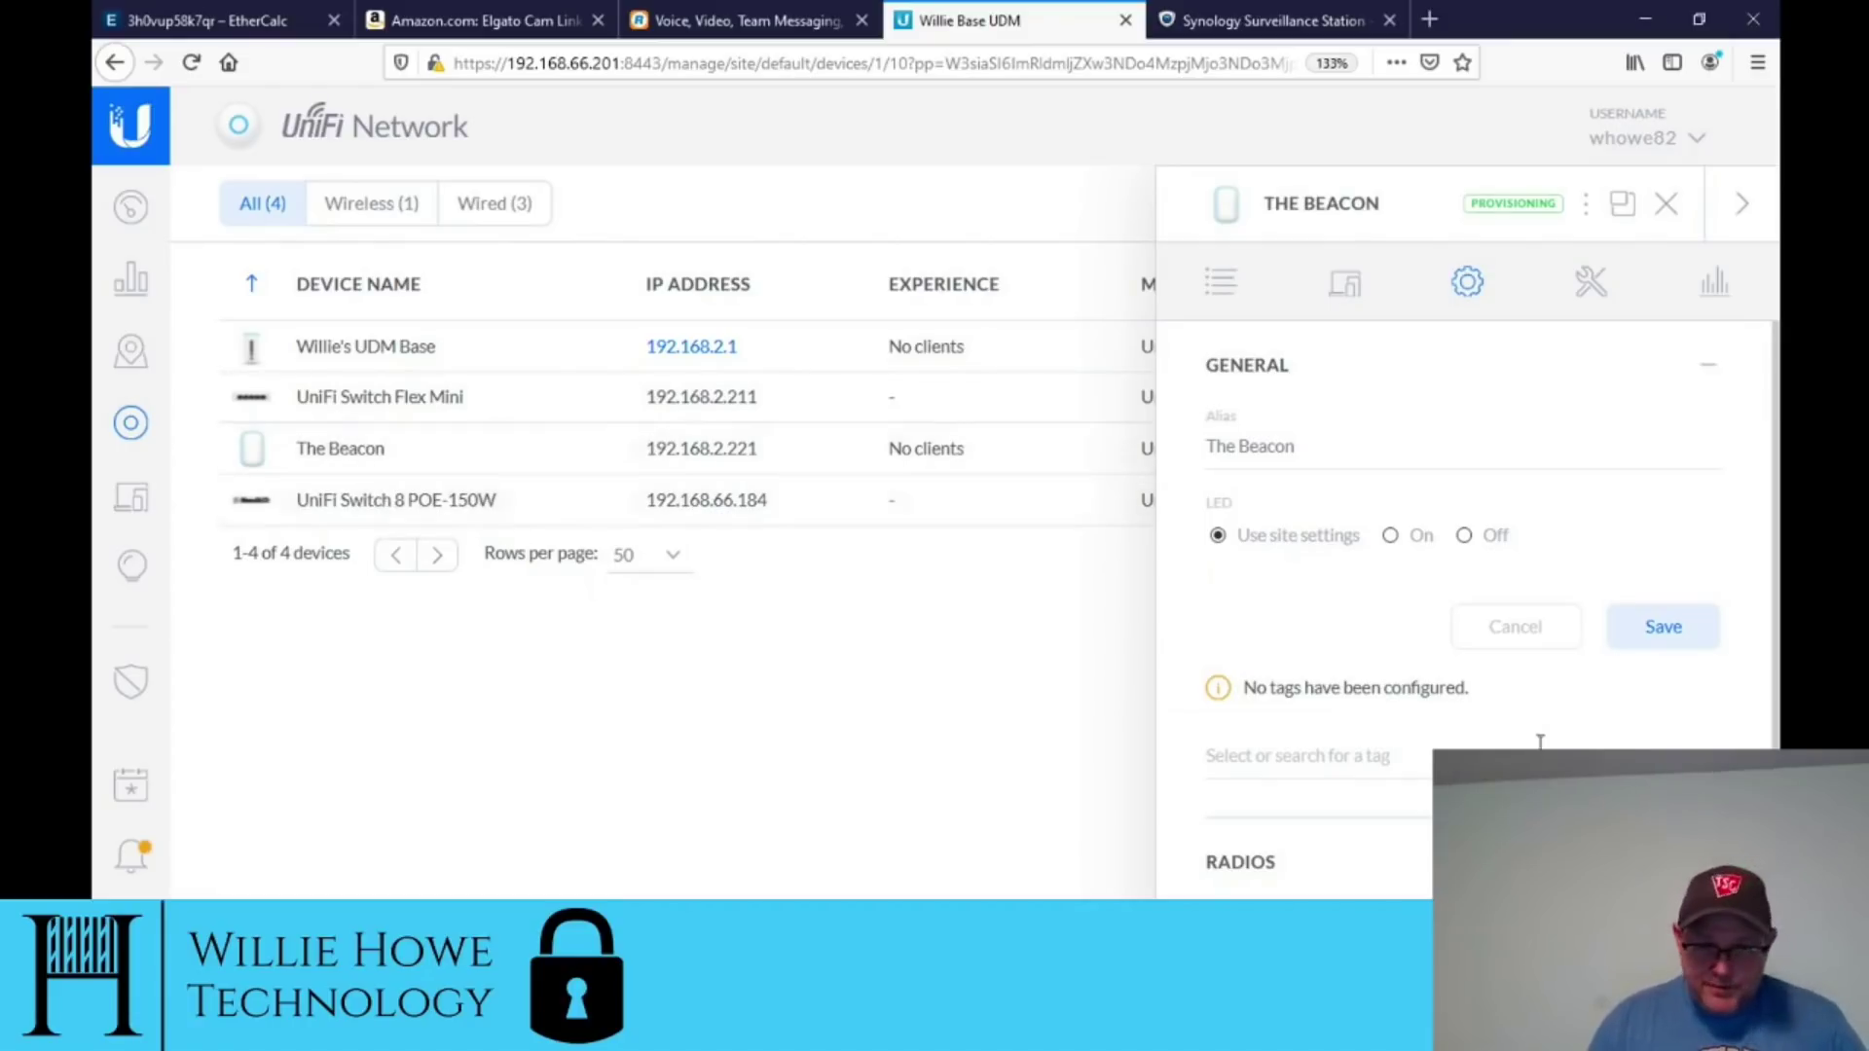
{"action": "scroll", "coordinate": [1552, 745], "scroll_direction": "down", "scroll_amount": 1}
Step: Review The Beacon's Radios settings, showing HT20 and Auto channel
{"action": "scroll", "coordinate": [1552, 745], "scroll_direction": "down", "scroll_amount": 4}
{"action": "left_click", "coordinate": [1398, 492]}
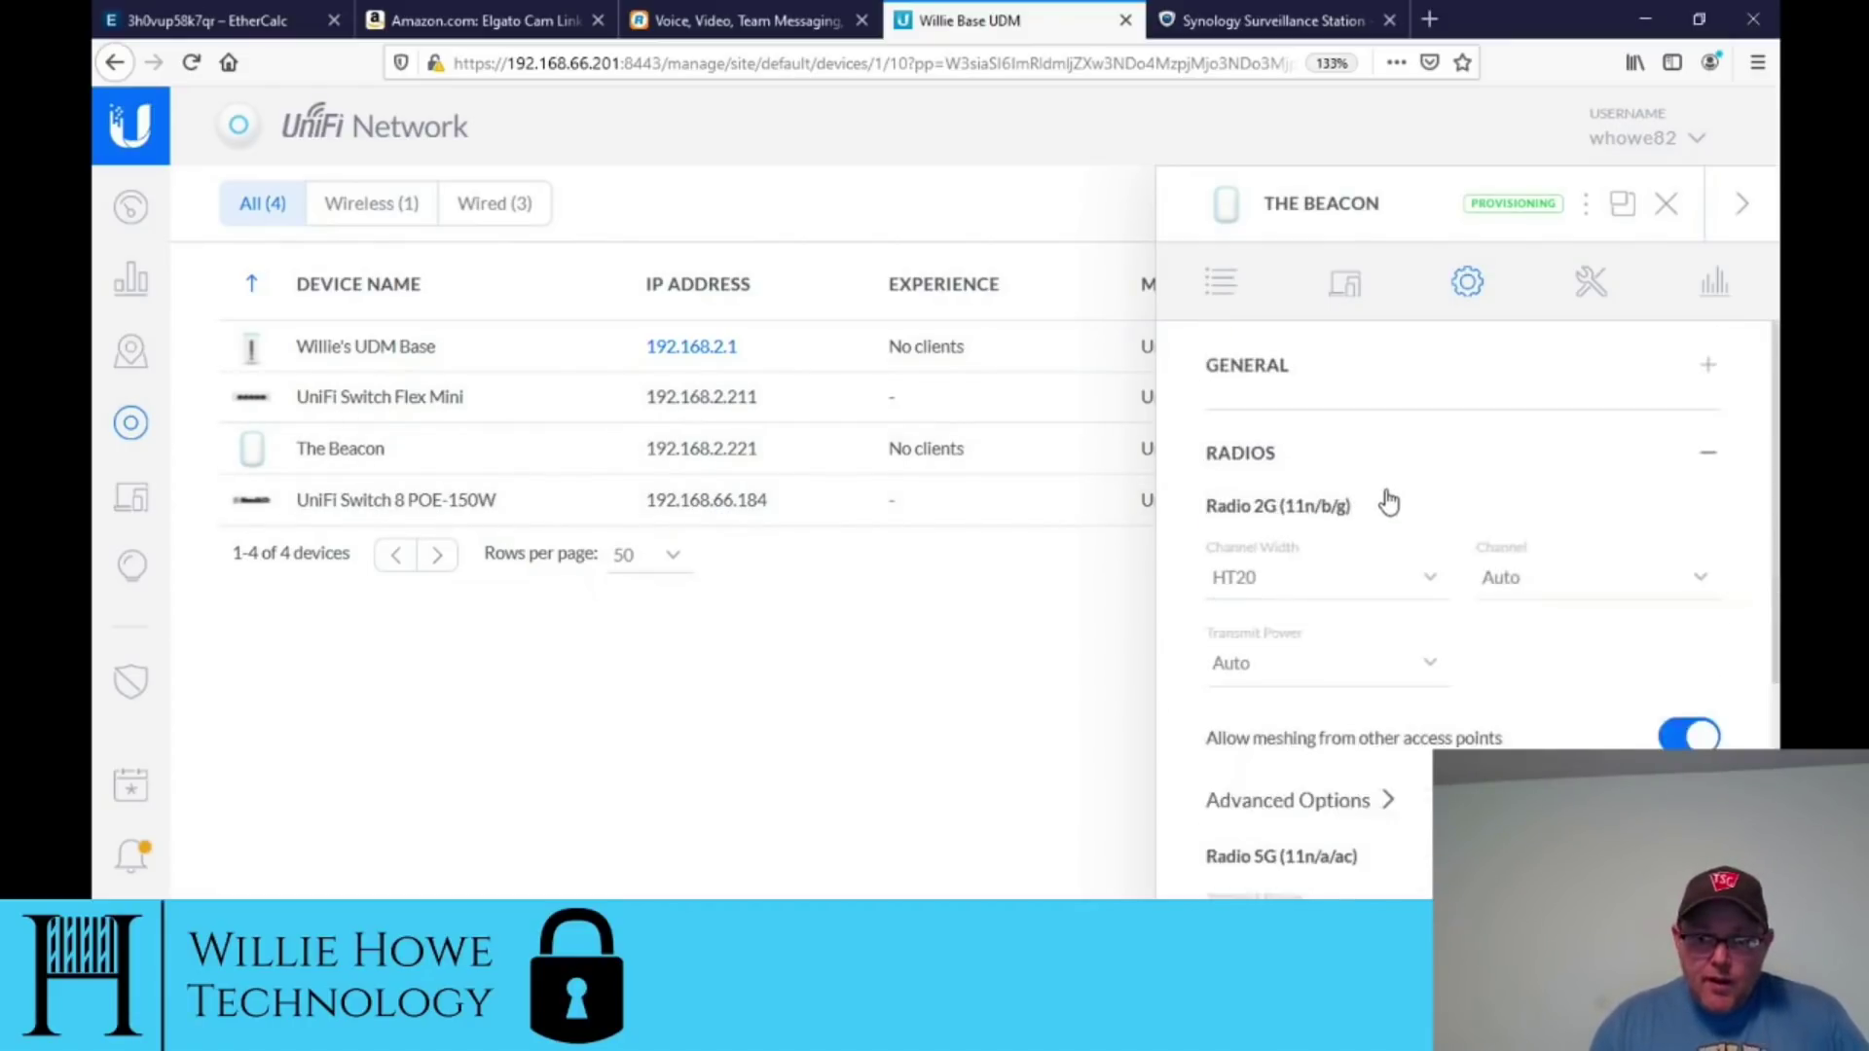
{"action": "scroll", "coordinate": [1455, 622], "scroll_direction": "down", "scroll_amount": 2}
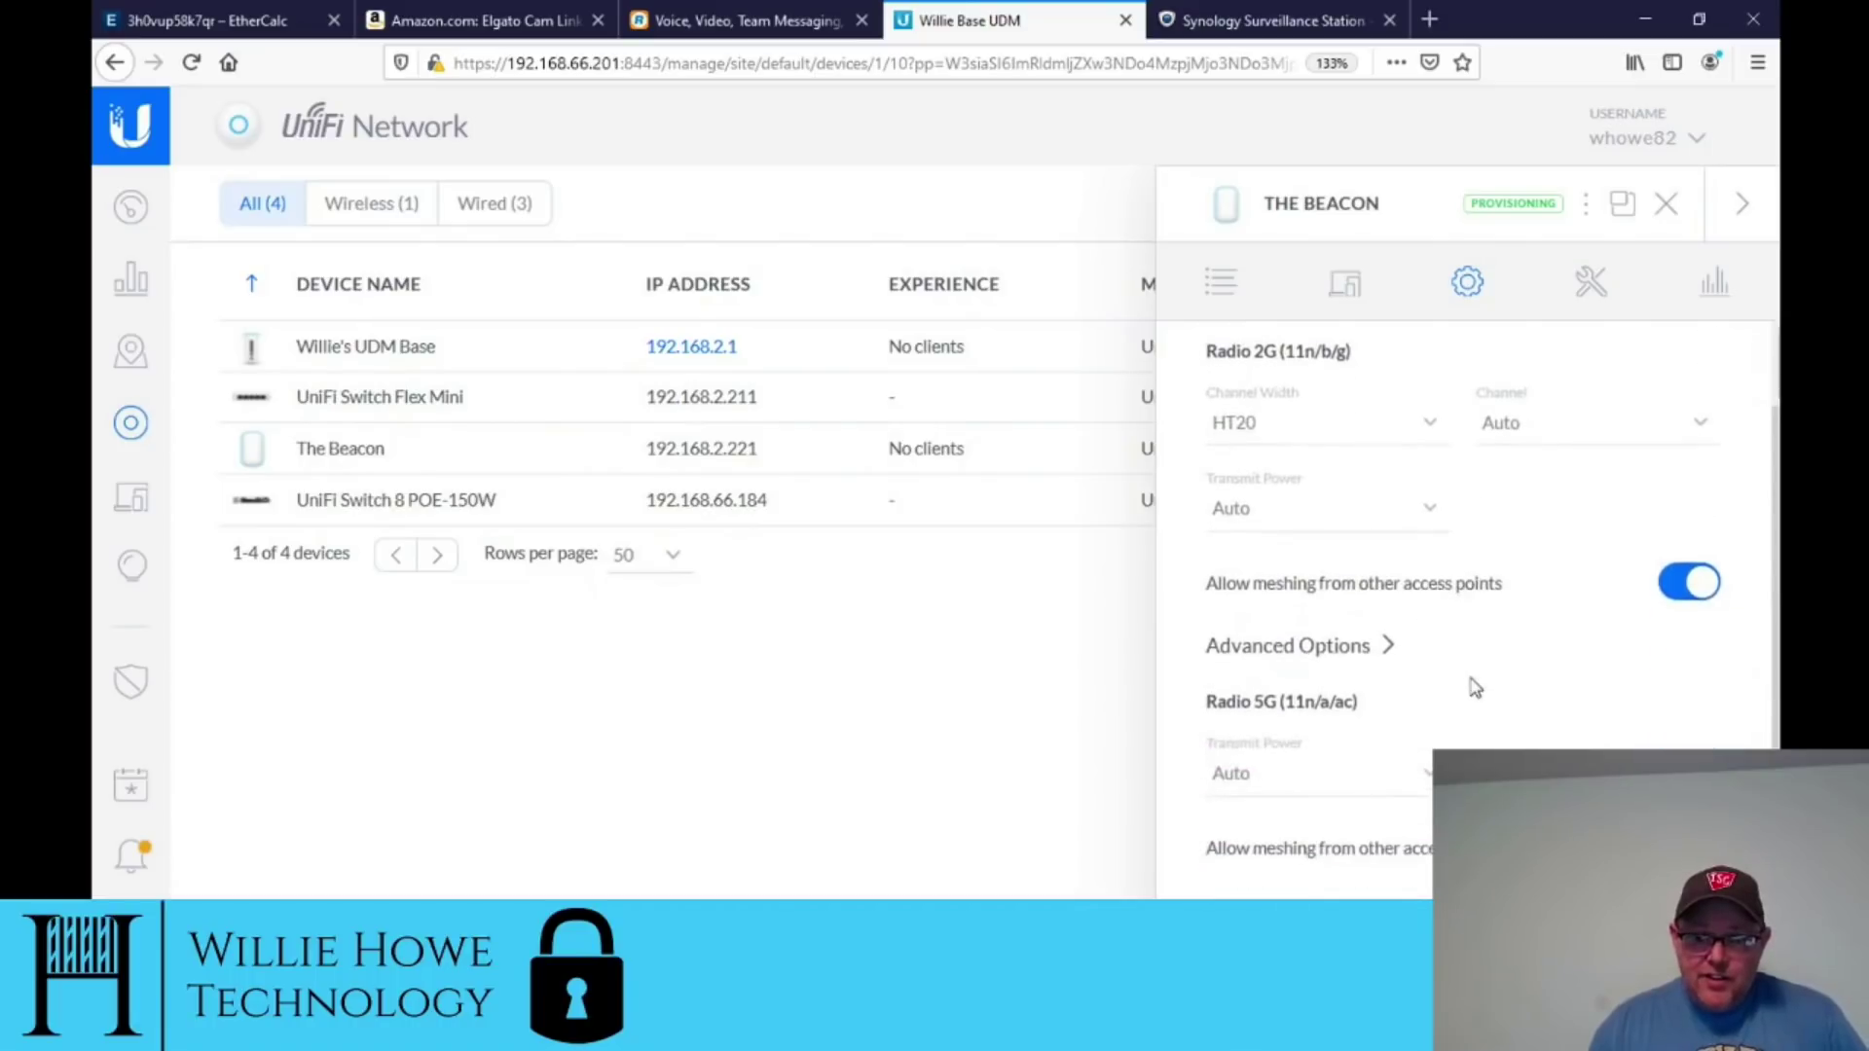
{"action": "scroll", "coordinate": [1502, 741], "scroll_direction": "up", "scroll_amount": 2}
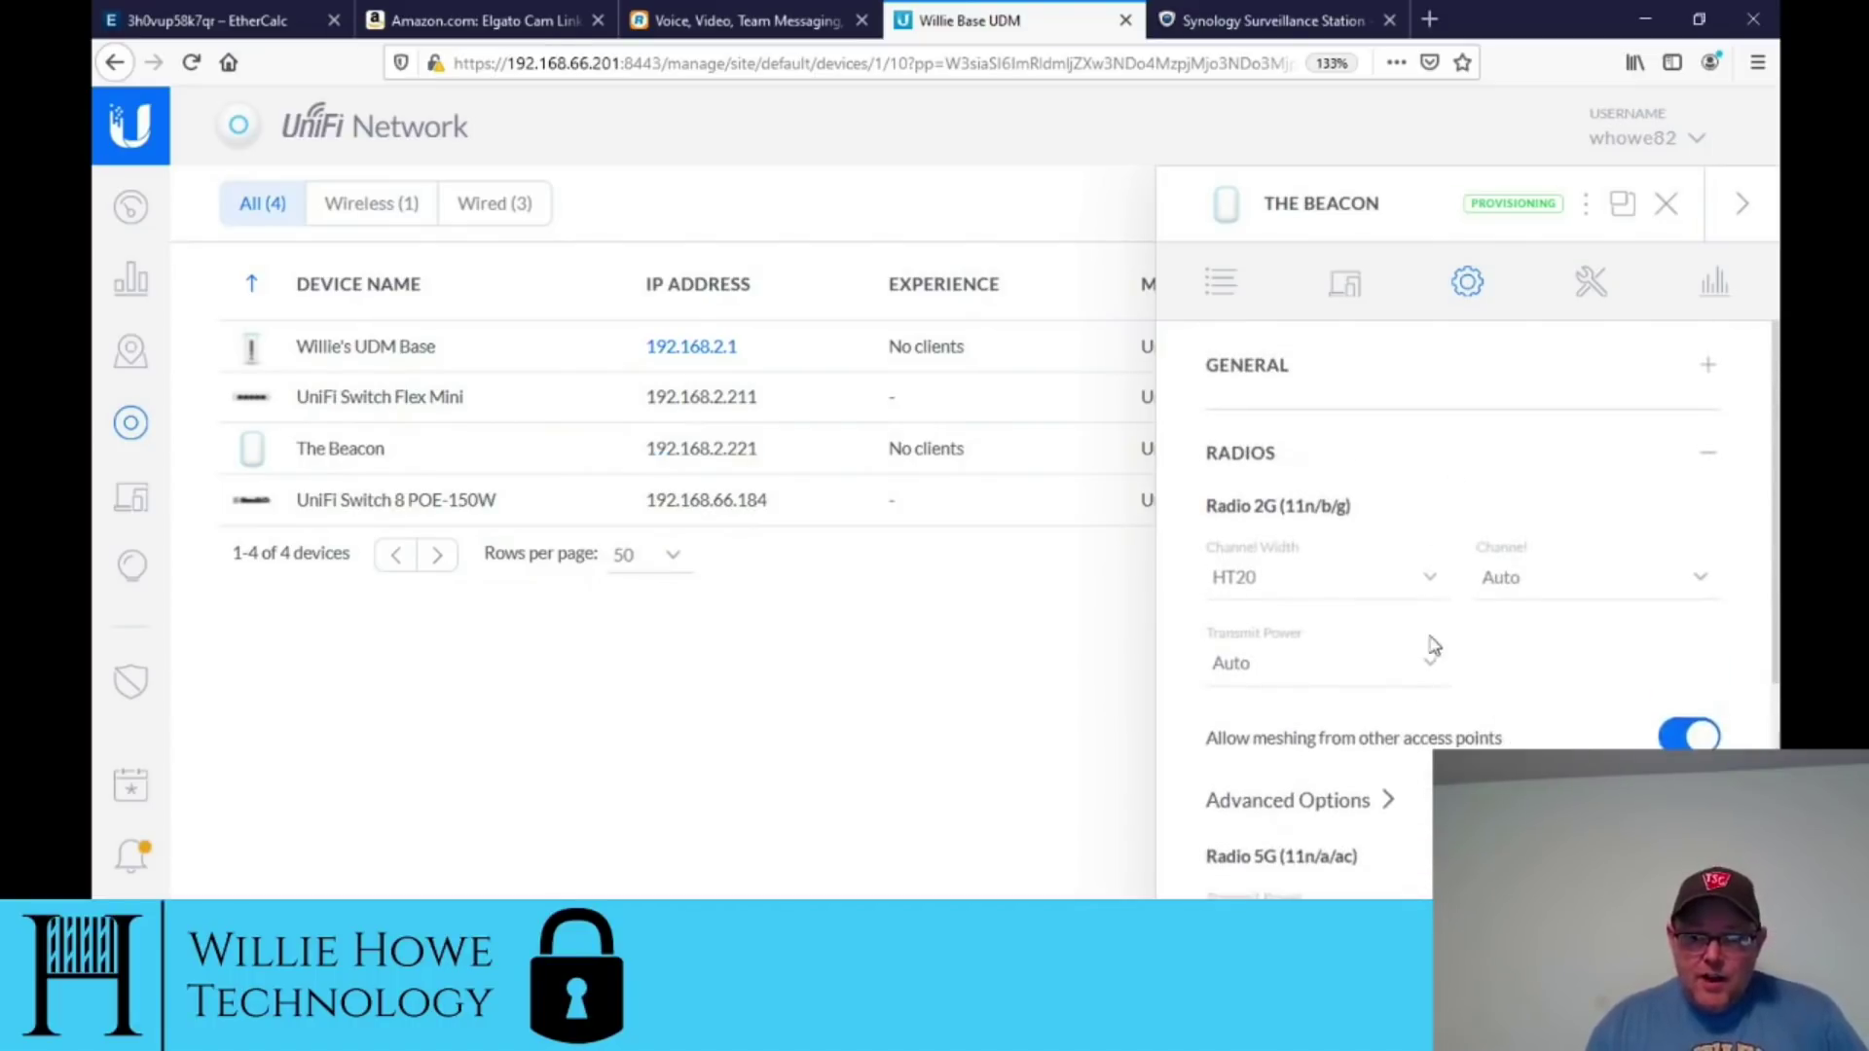
{"action": "left_click", "coordinate": [1708, 455]}
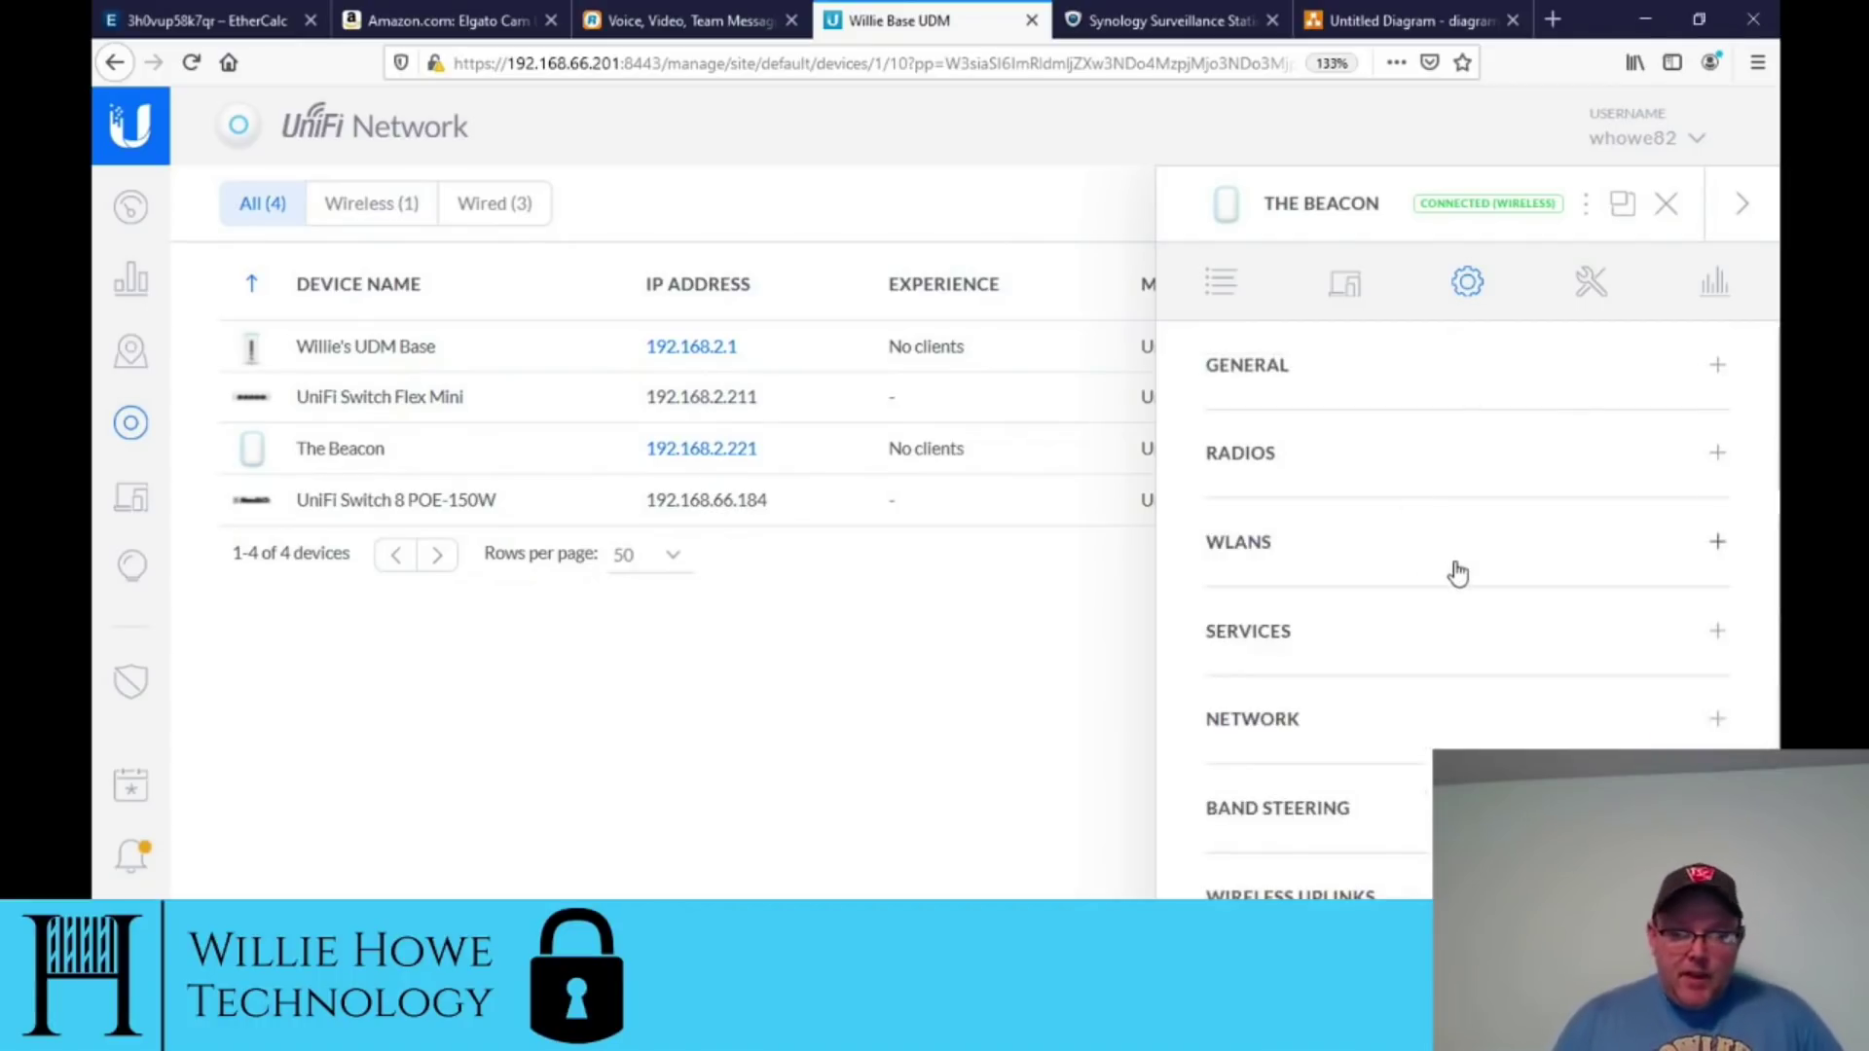
Step: Expand the WLANs, Services and Network settings sections in turn
{"action": "left_click", "coordinate": [1402, 576]}
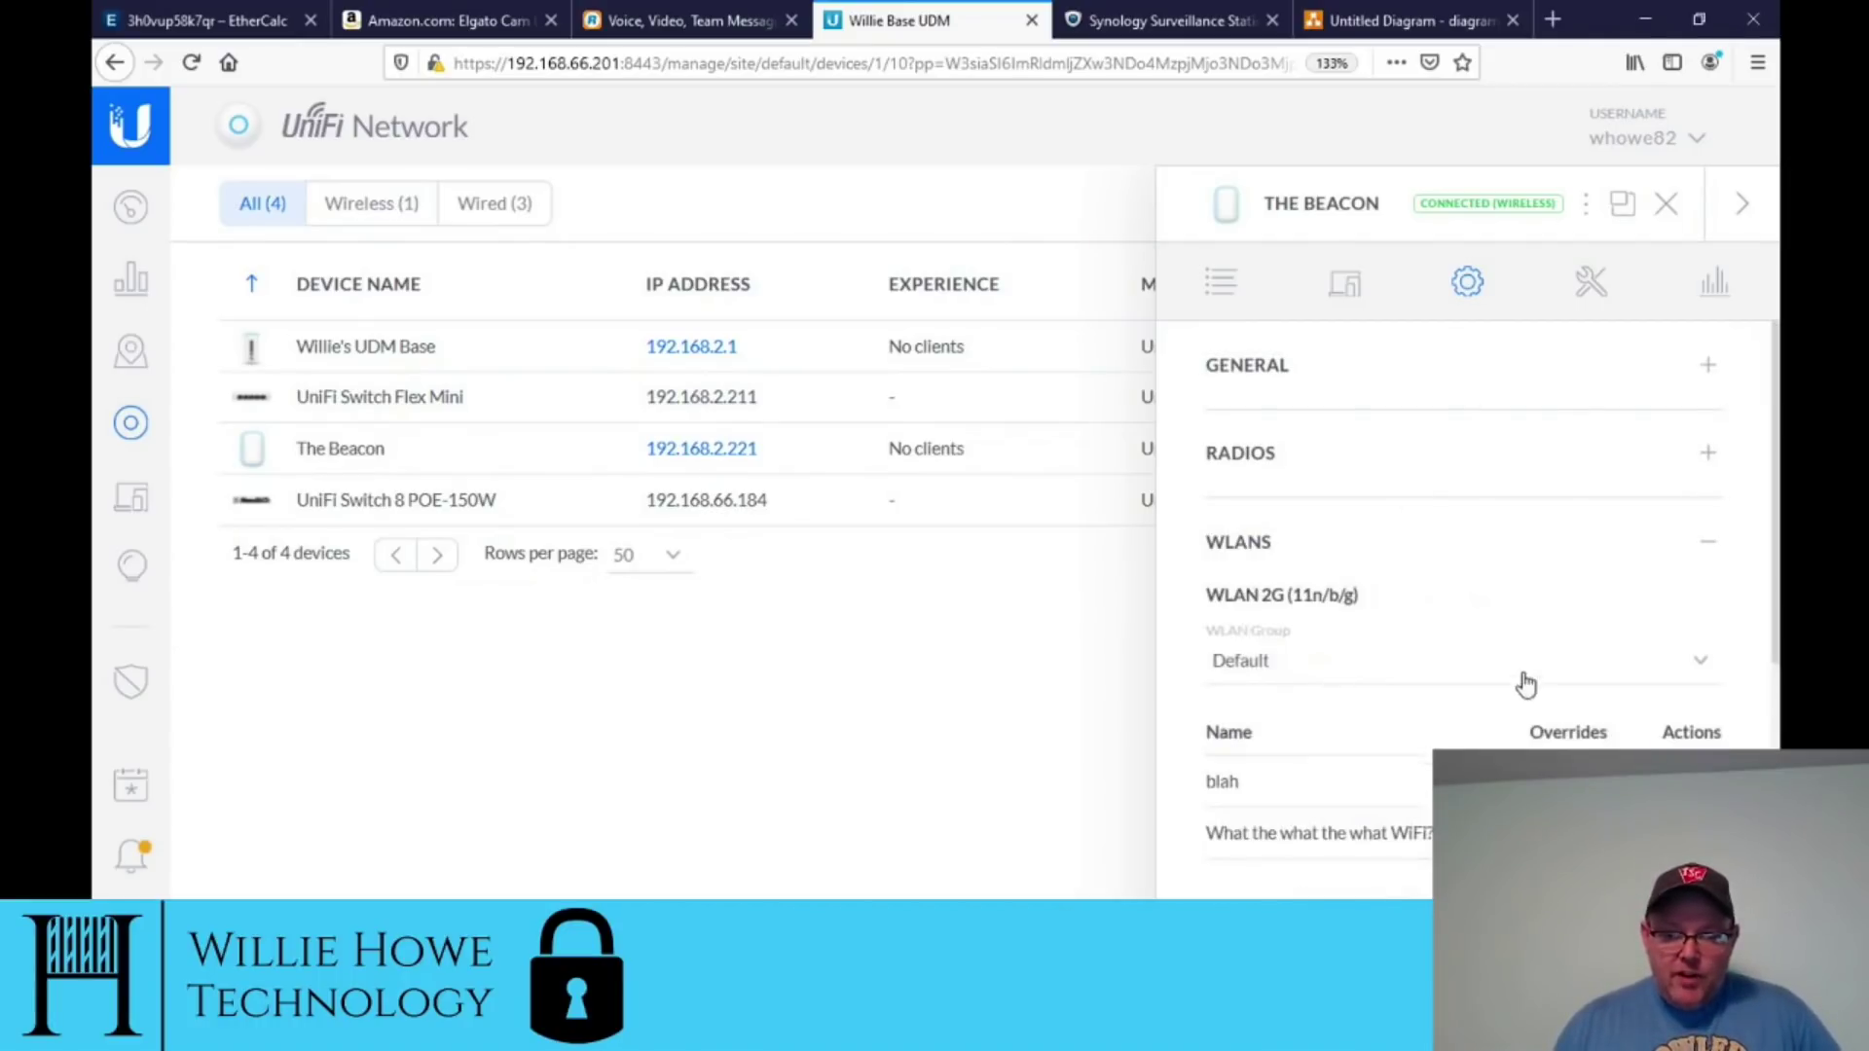
{"action": "scroll", "coordinate": [1460, 681], "scroll_direction": "down", "scroll_amount": 3}
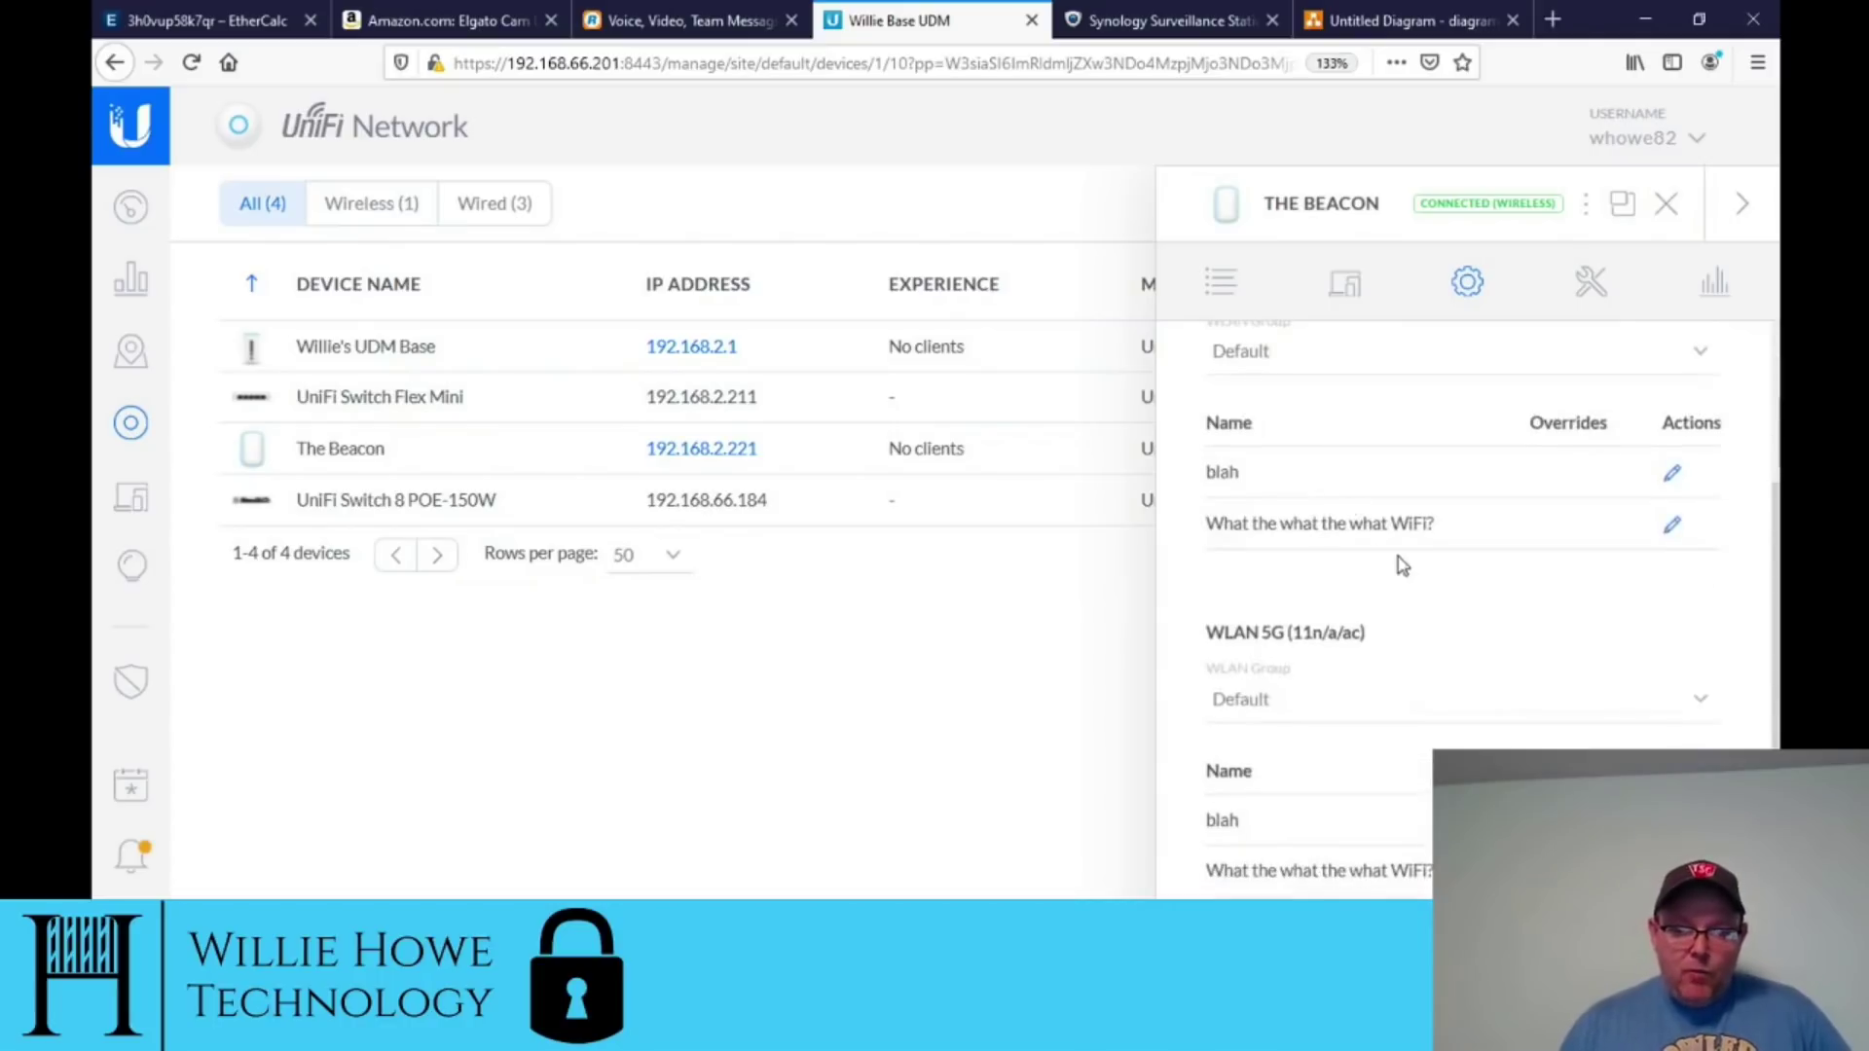
{"action": "left_click", "coordinate": [1418, 665]}
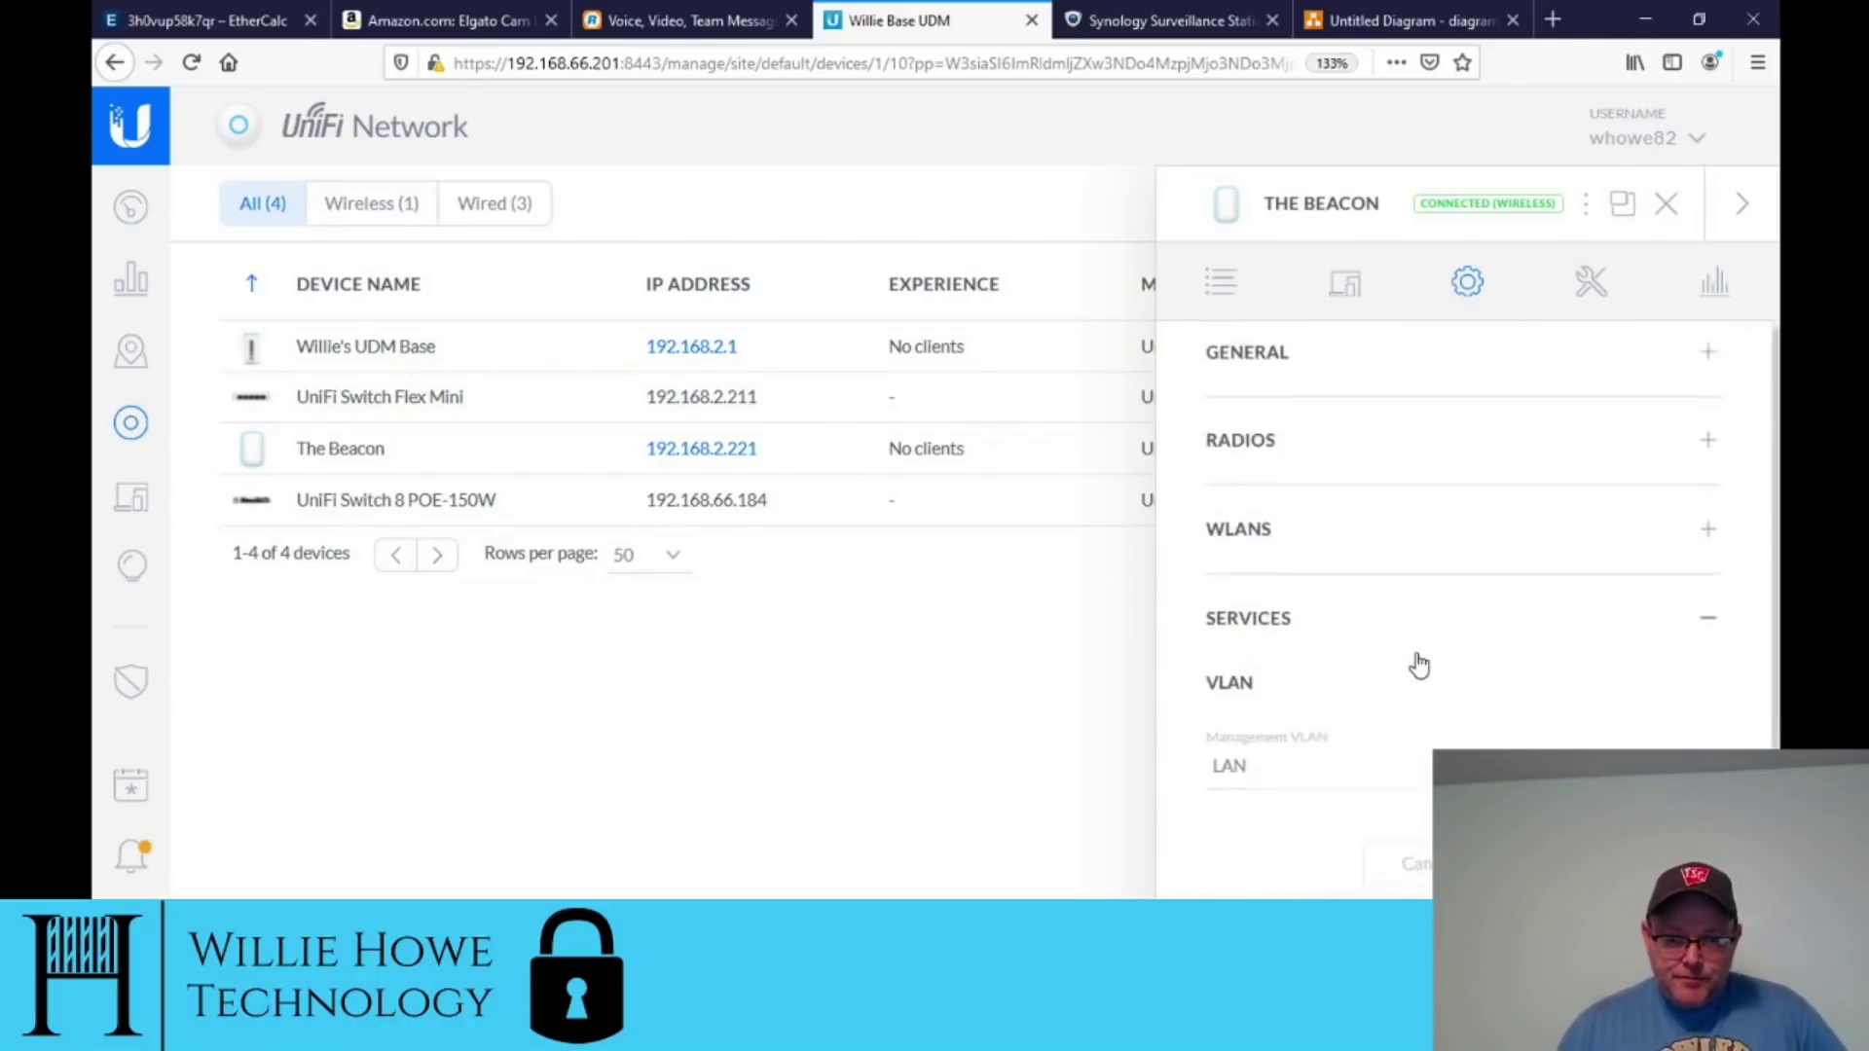
{"action": "scroll", "coordinate": [1373, 603], "scroll_direction": "down", "scroll_amount": 2}
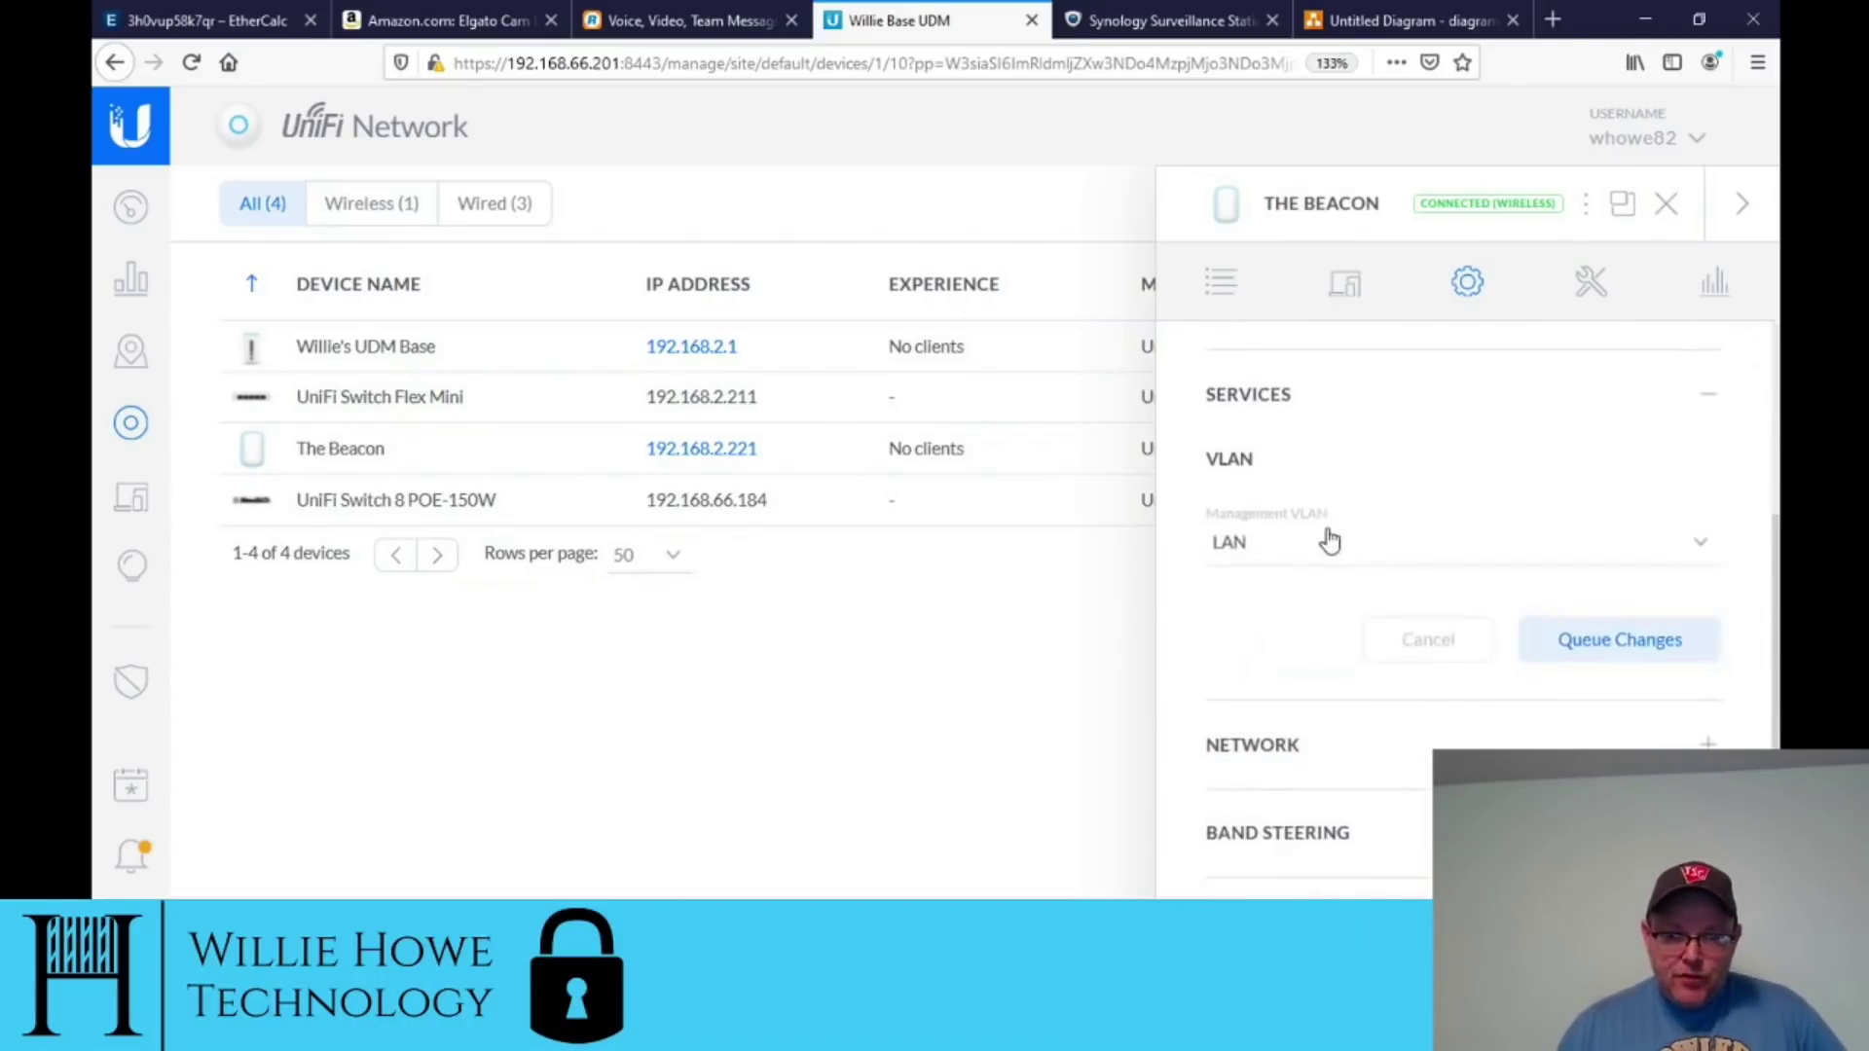
{"action": "left_click", "coordinate": [1421, 764]}
{"action": "scroll", "coordinate": [1419, 740], "scroll_direction": "down", "scroll_amount": 2}
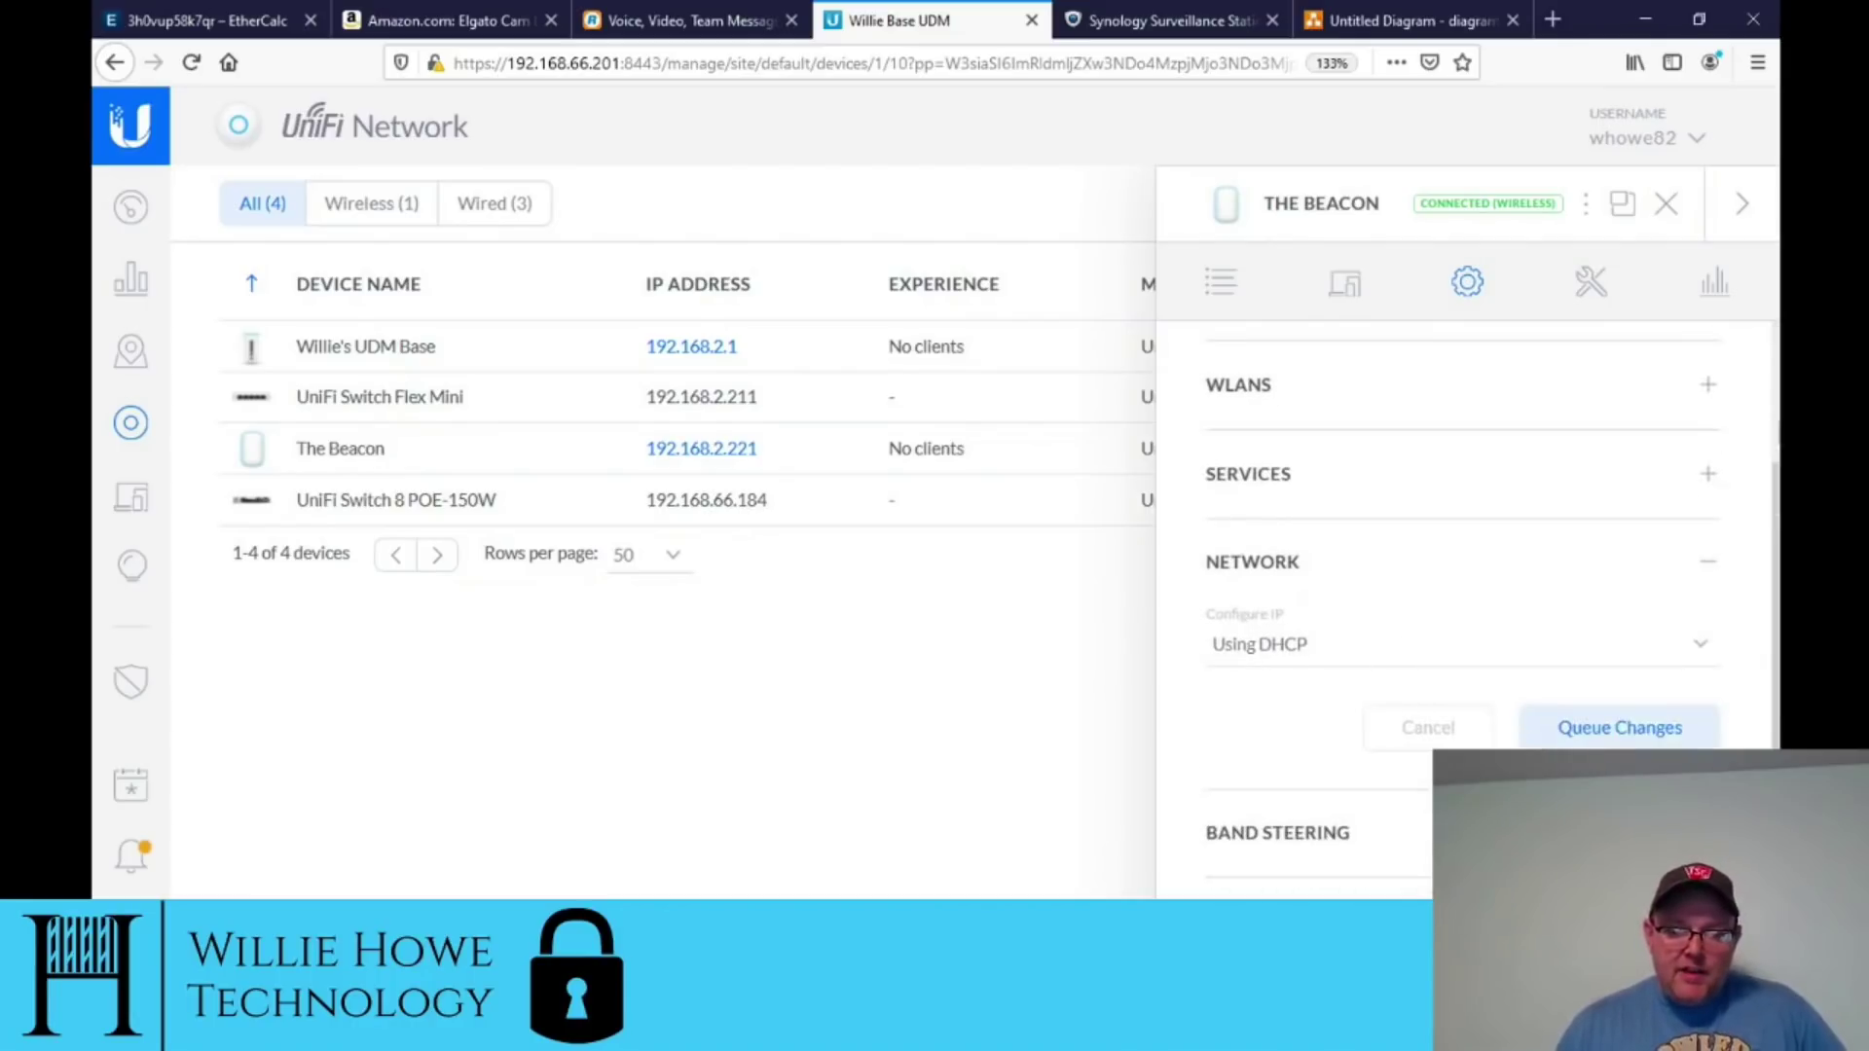
Step: Check that Band Steering is Off, then expand the Manage Device options
{"action": "left_click", "coordinate": [1392, 851]}
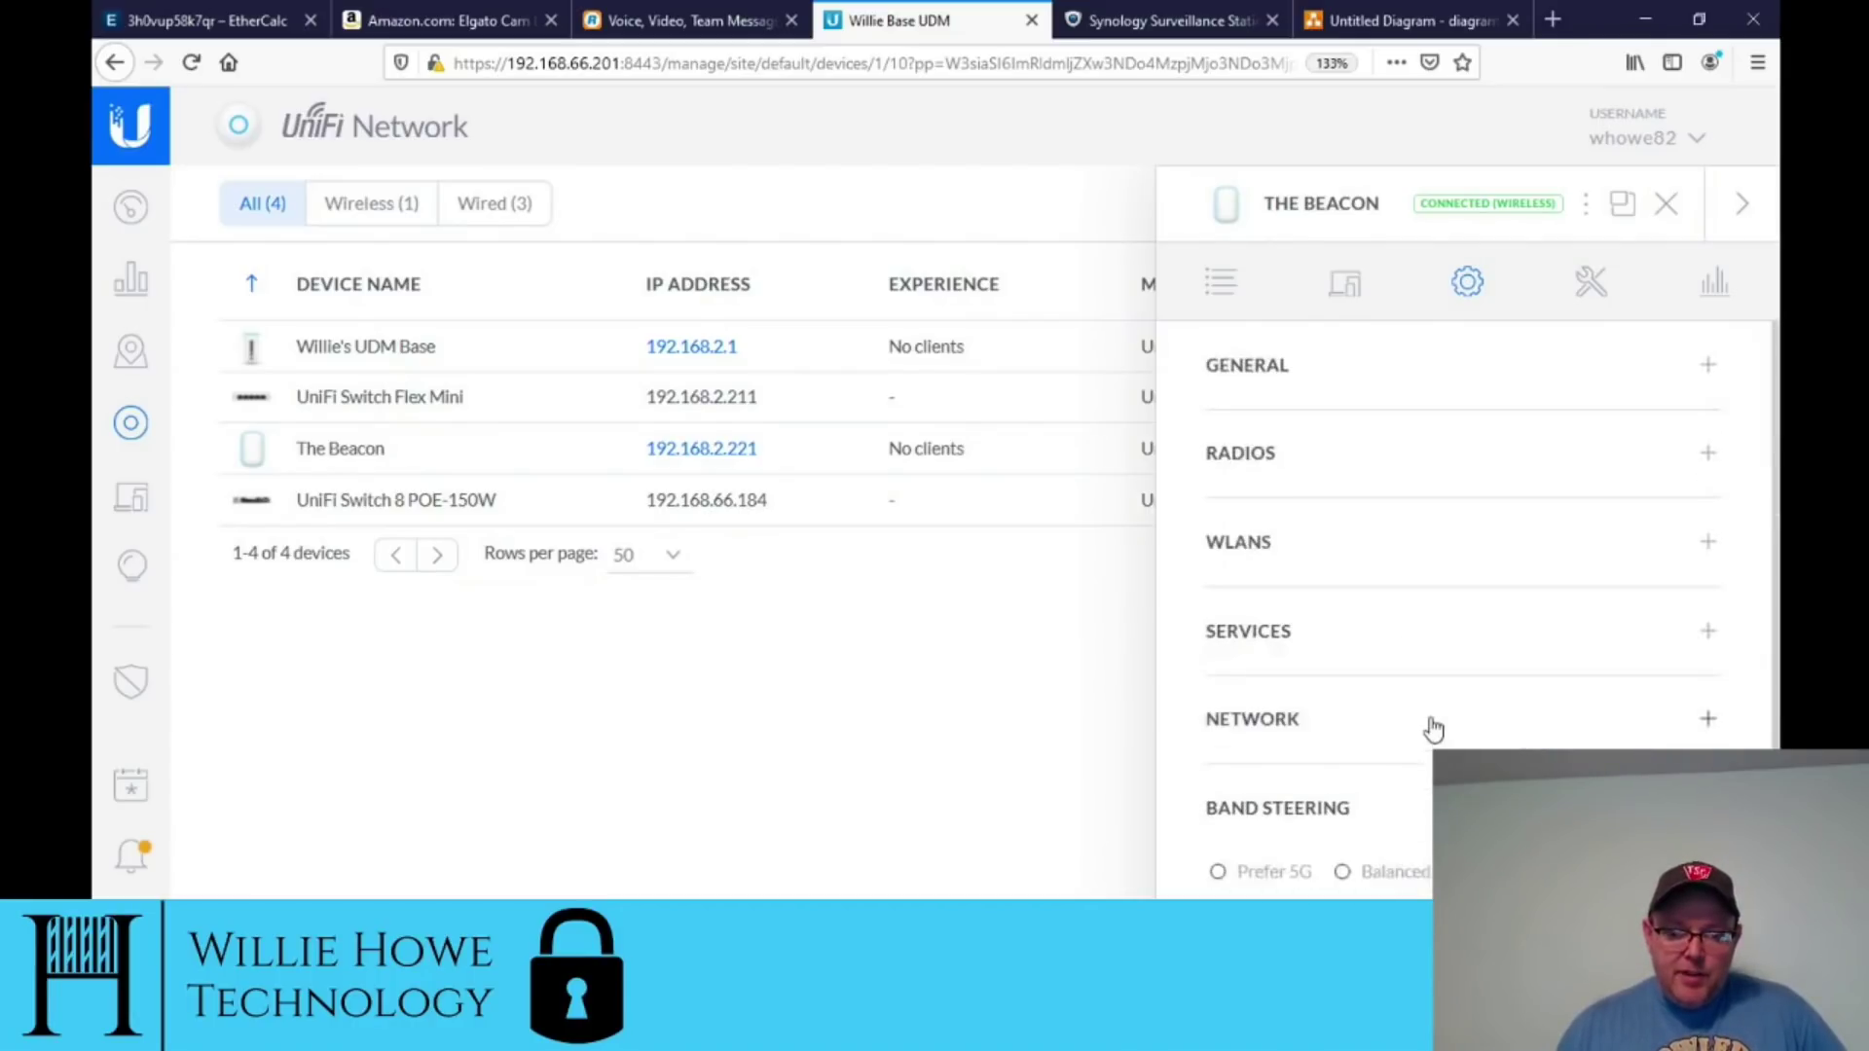
{"action": "scroll", "coordinate": [1430, 726], "scroll_direction": "down", "scroll_amount": 2}
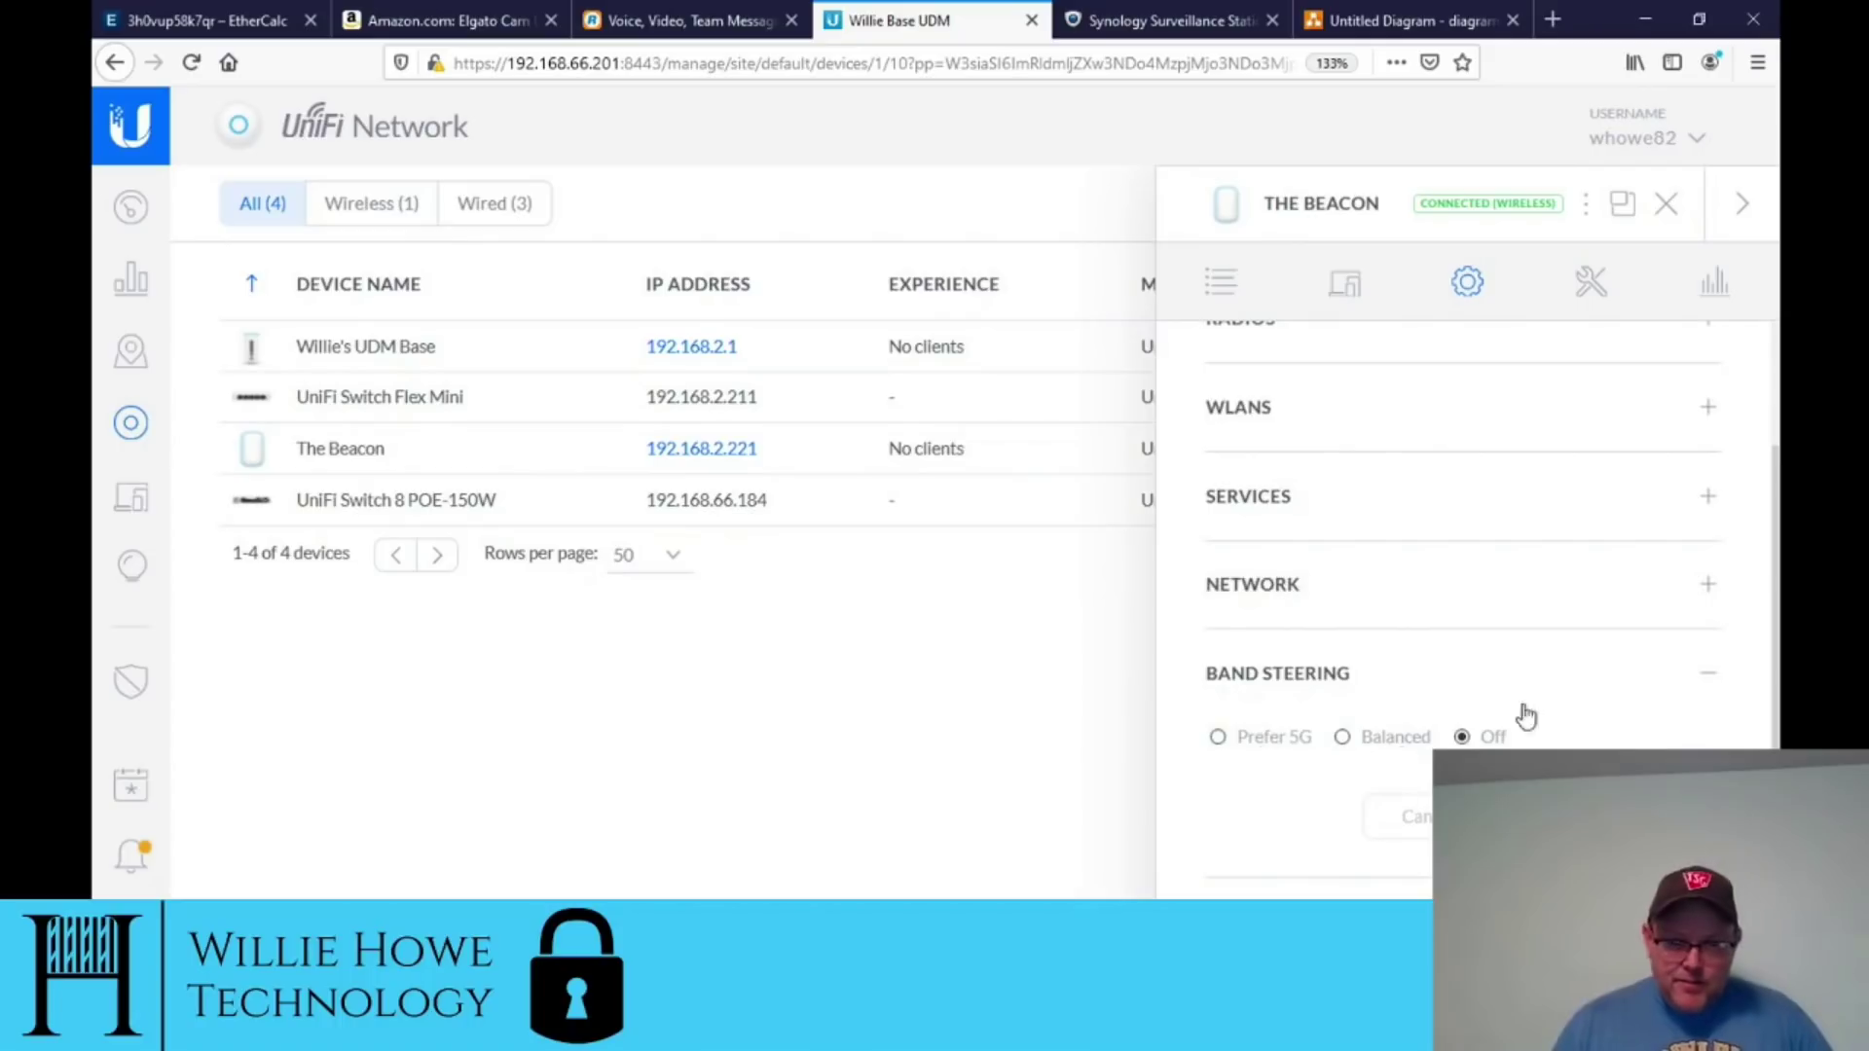
{"action": "left_click", "coordinate": [1706, 674]}
{"action": "scroll", "coordinate": [1504, 742], "scroll_direction": "down", "scroll_amount": 5}
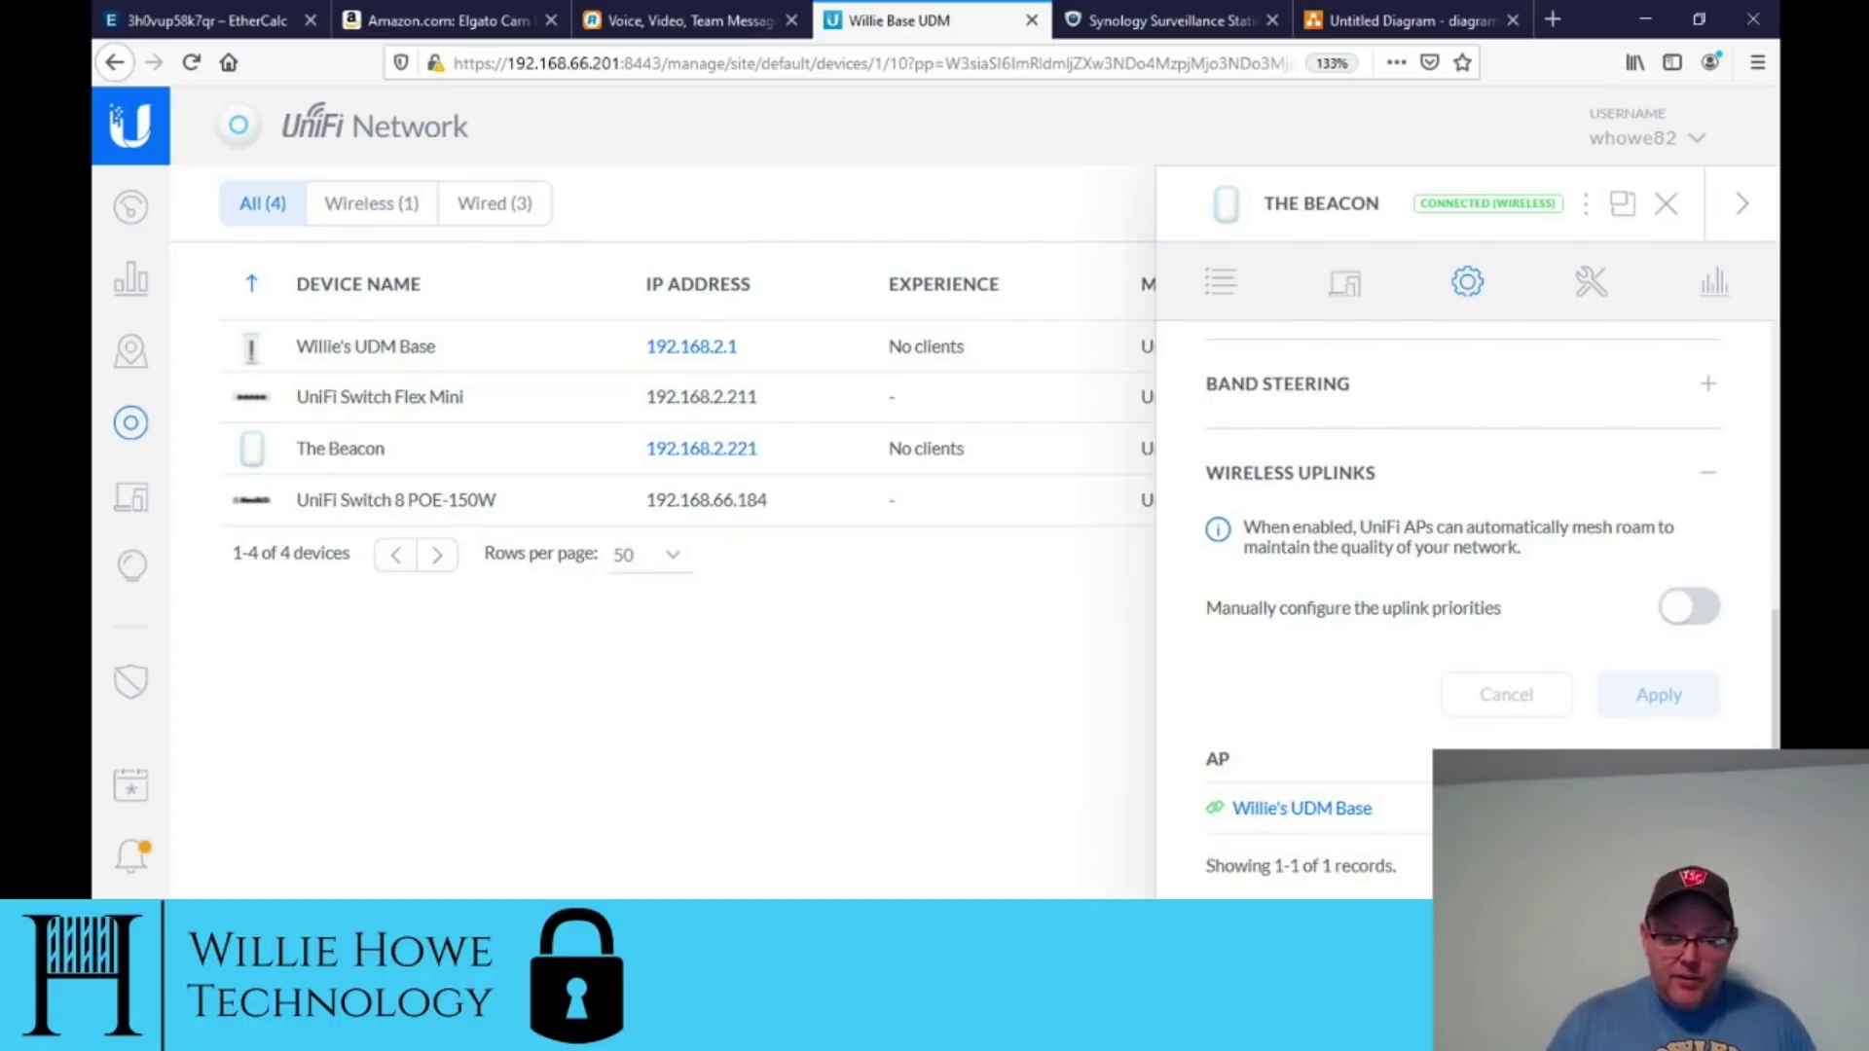
{"action": "left_click", "coordinate": [1411, 881]}
{"action": "scroll", "coordinate": [1411, 881], "scroll_direction": "down", "scroll_amount": 3}
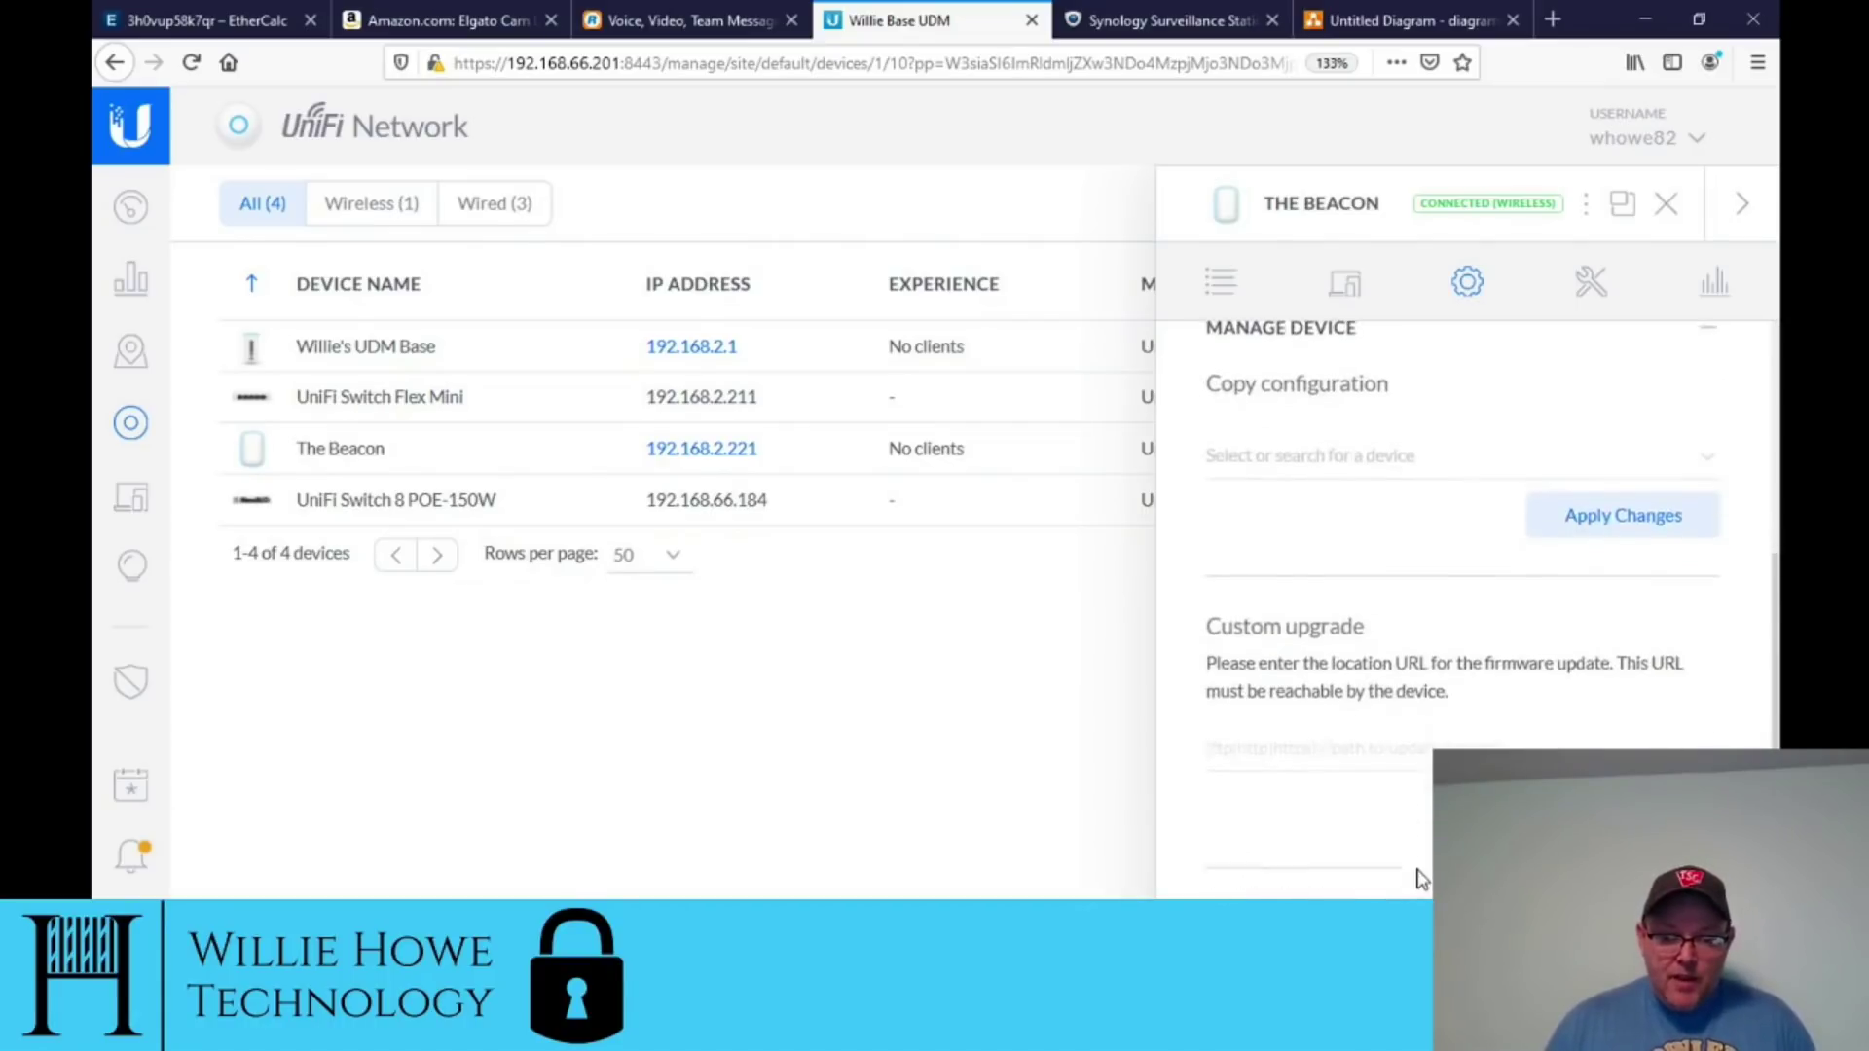
Step: Start a Debug Terminal session to The Beacon from its Tools tab
{"action": "scroll", "coordinate": [1333, 501], "scroll_direction": "up", "scroll_amount": 2}
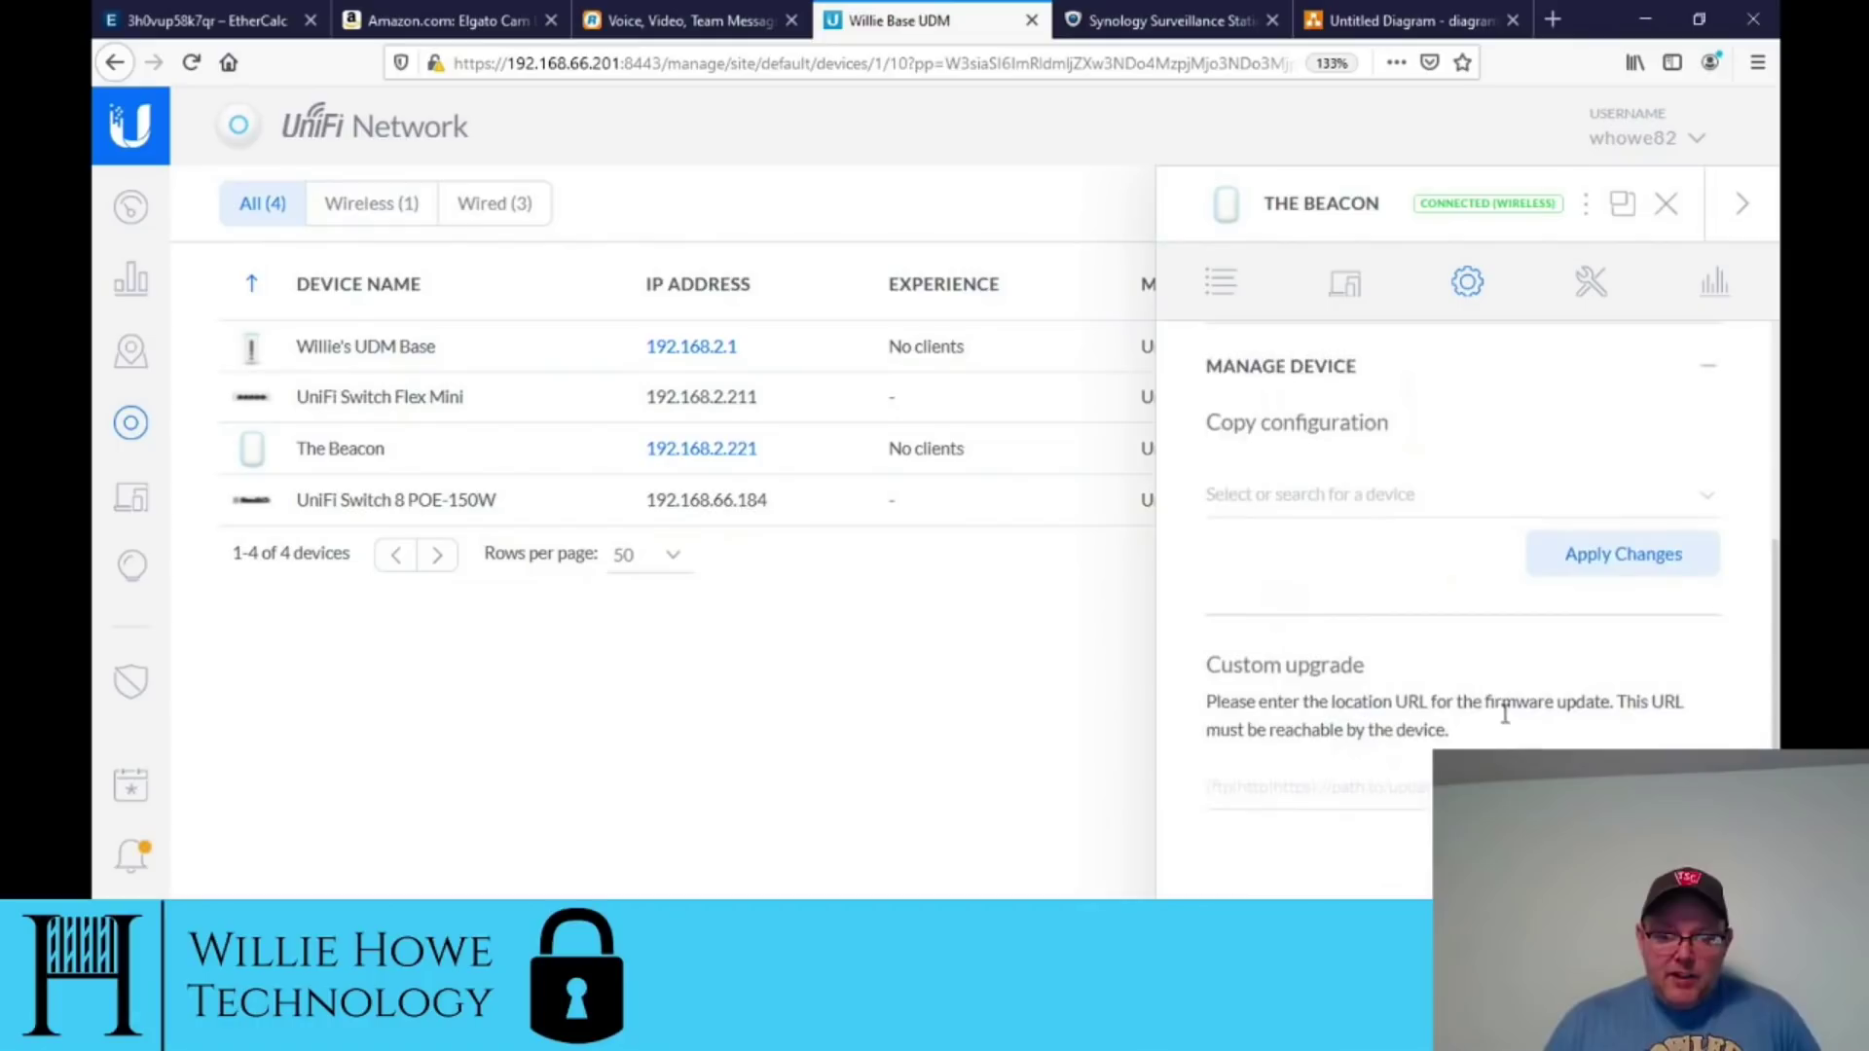
{"action": "scroll", "coordinate": [1505, 725], "scroll_direction": "down", "scroll_amount": 2}
{"action": "scroll", "coordinate": [1469, 746], "scroll_direction": "down", "scroll_amount": 5}
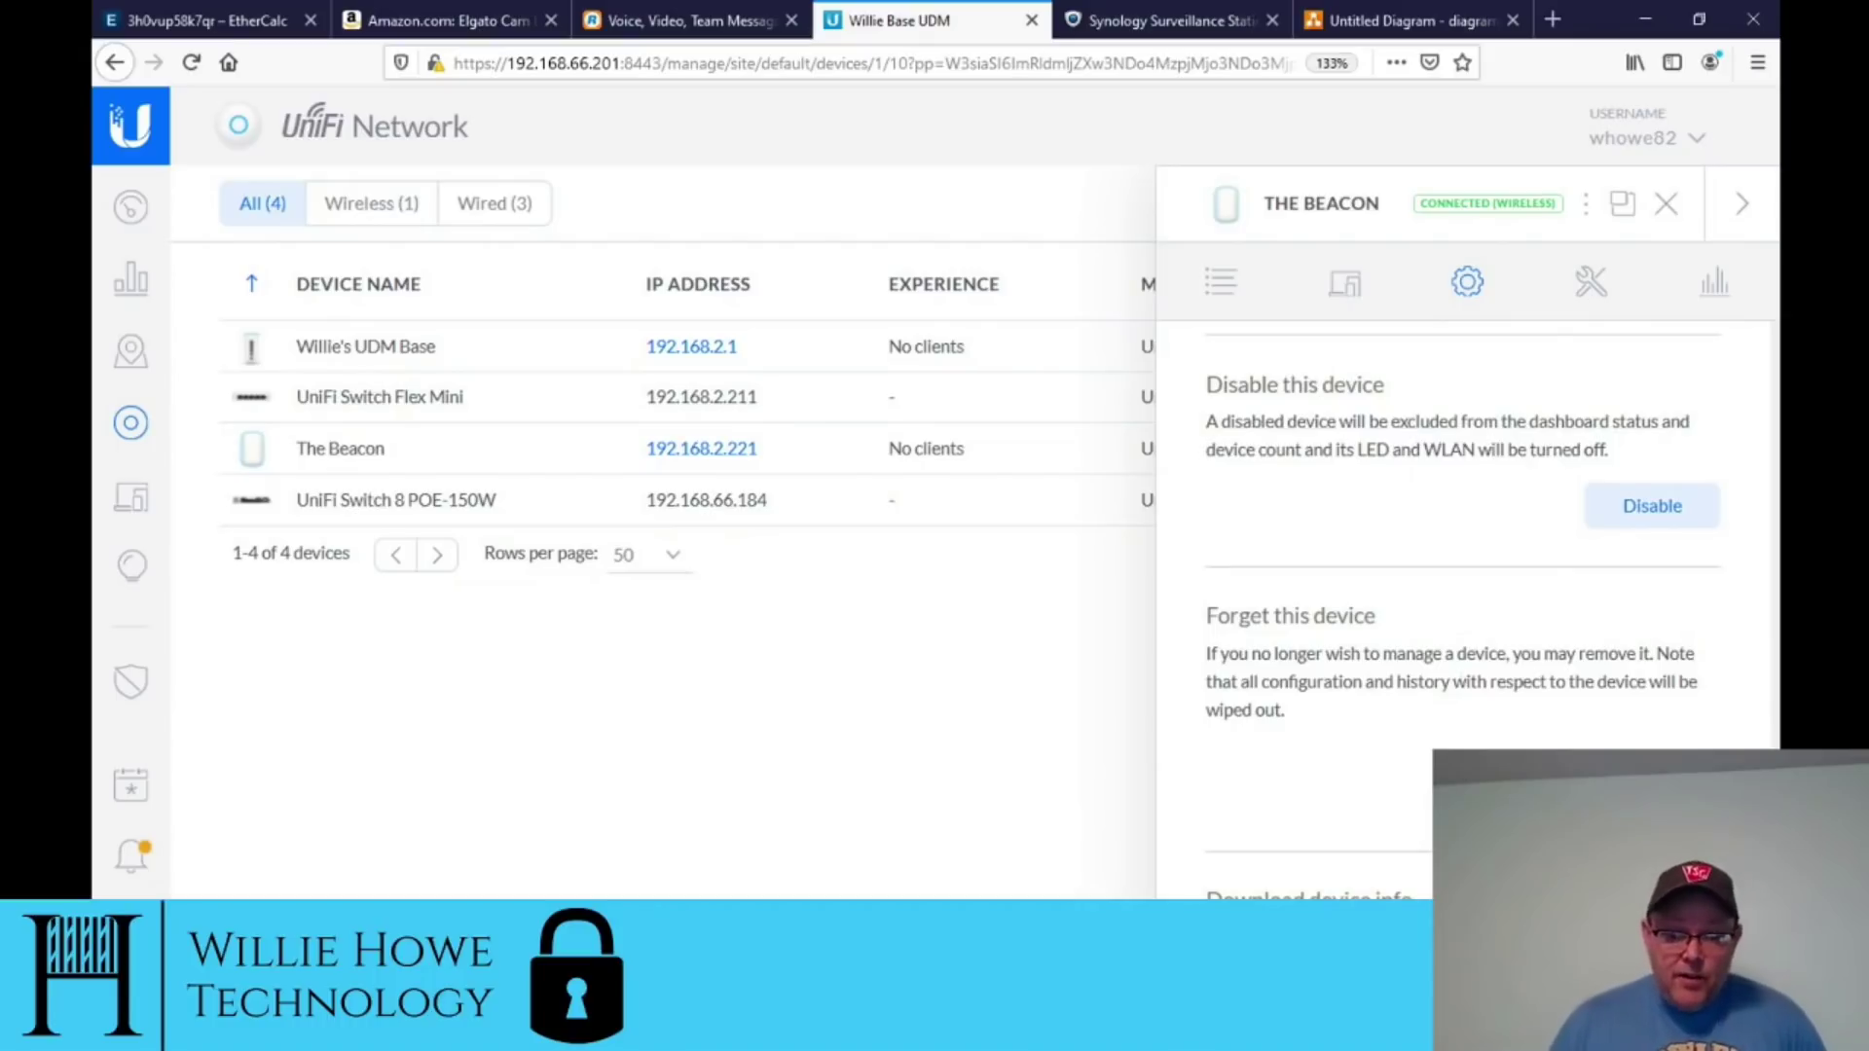
{"action": "scroll", "coordinate": [1460, 603], "scroll_direction": "up", "scroll_amount": 10}
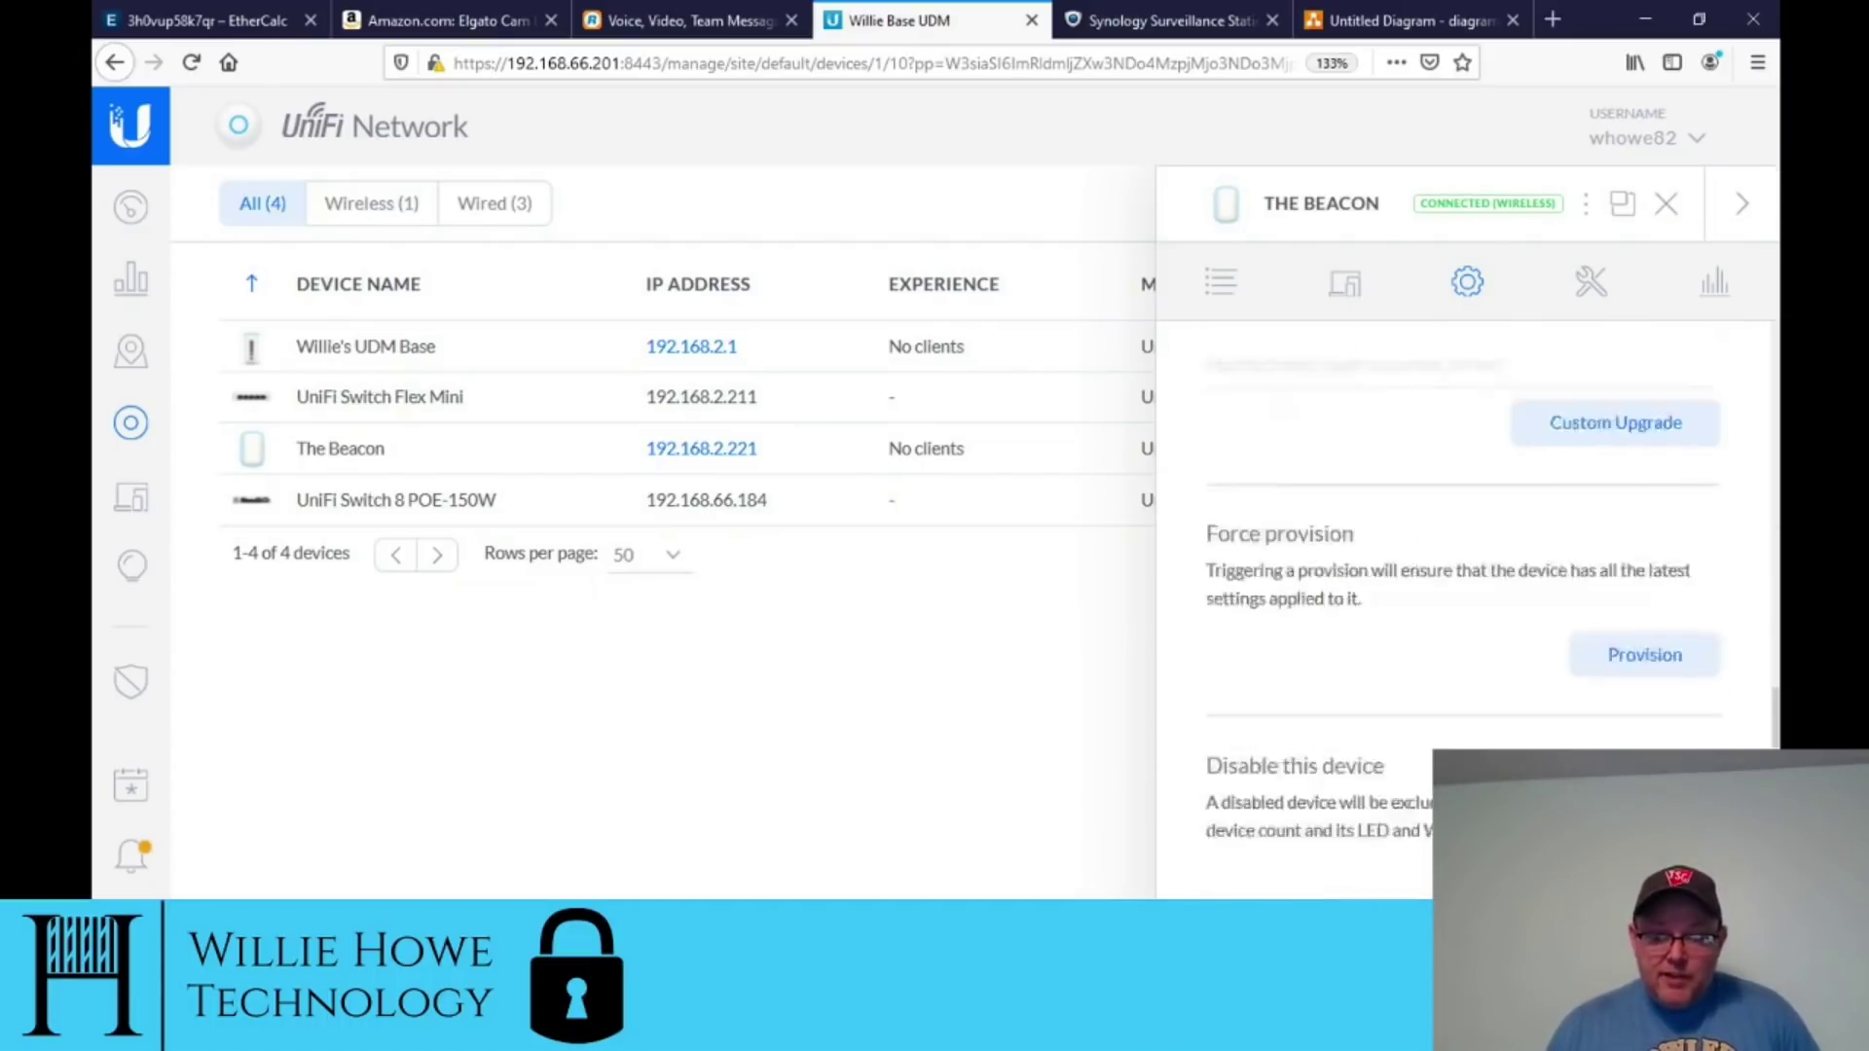
{"action": "left_click", "coordinate": [1590, 282]}
{"action": "left_click", "coordinate": [1634, 480]}
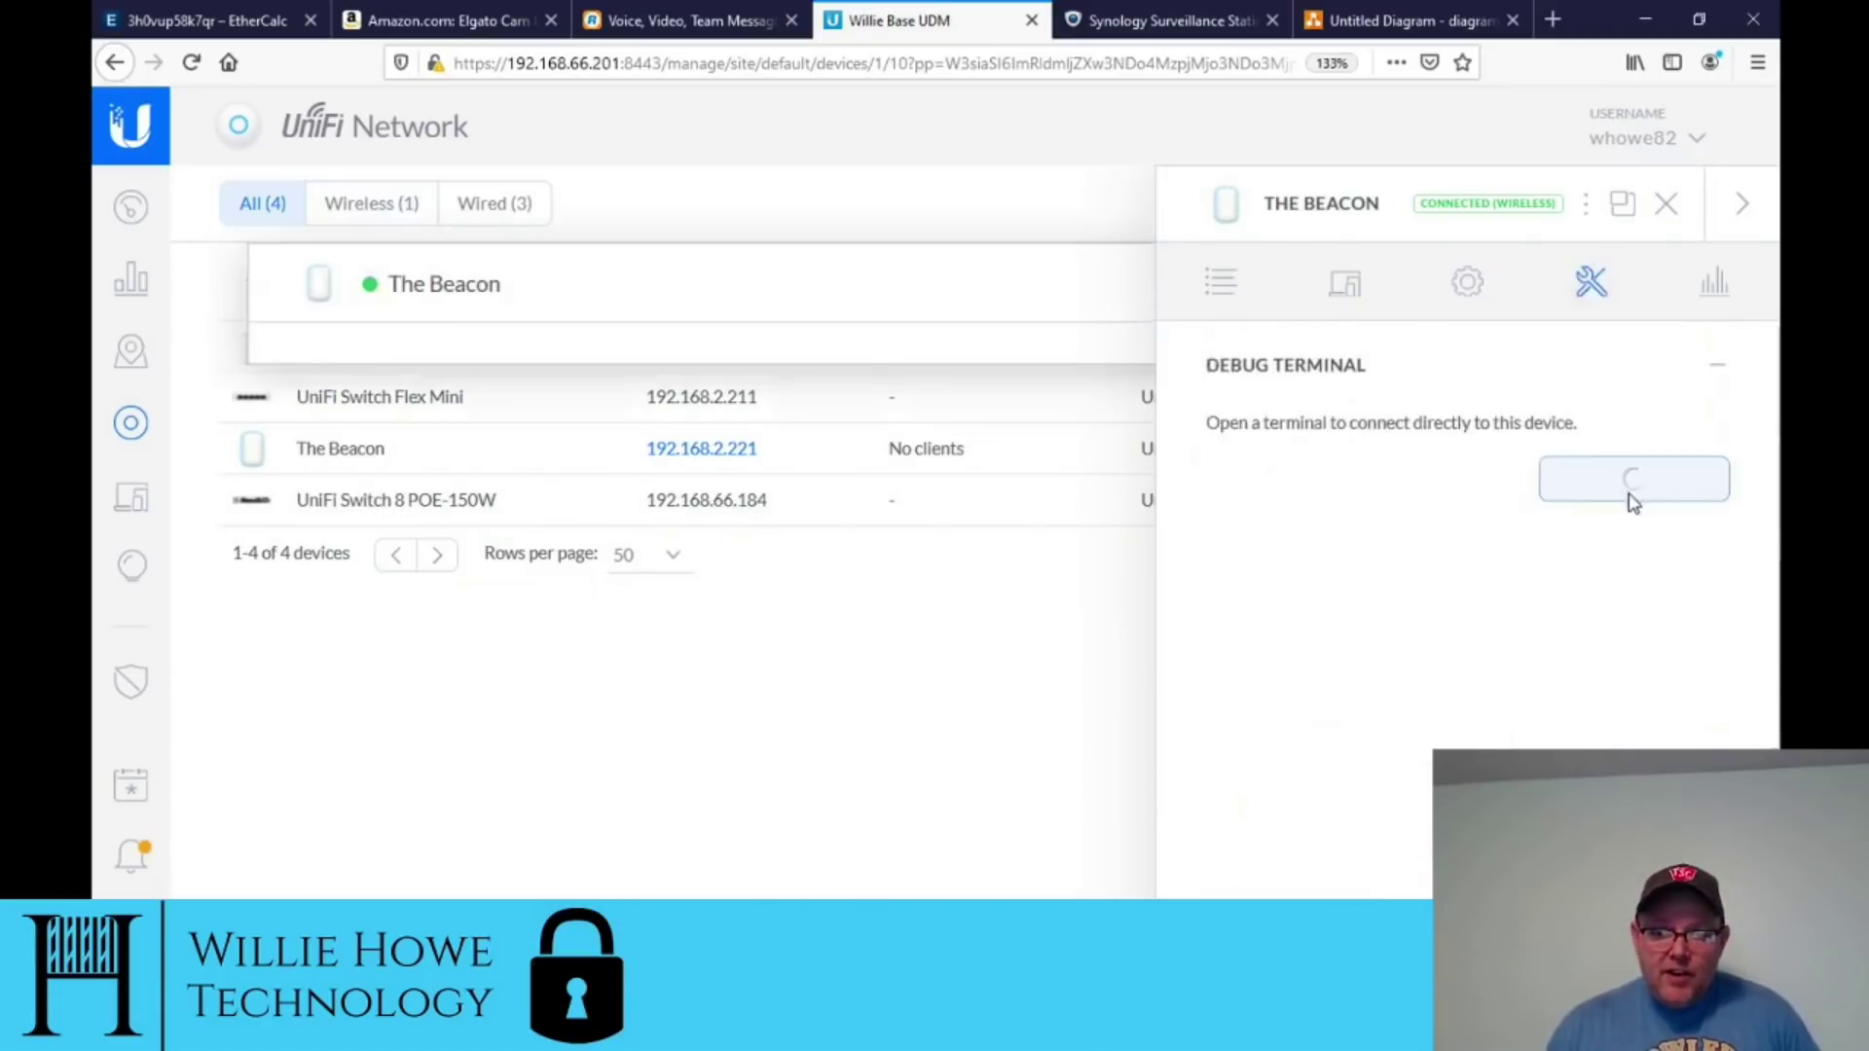